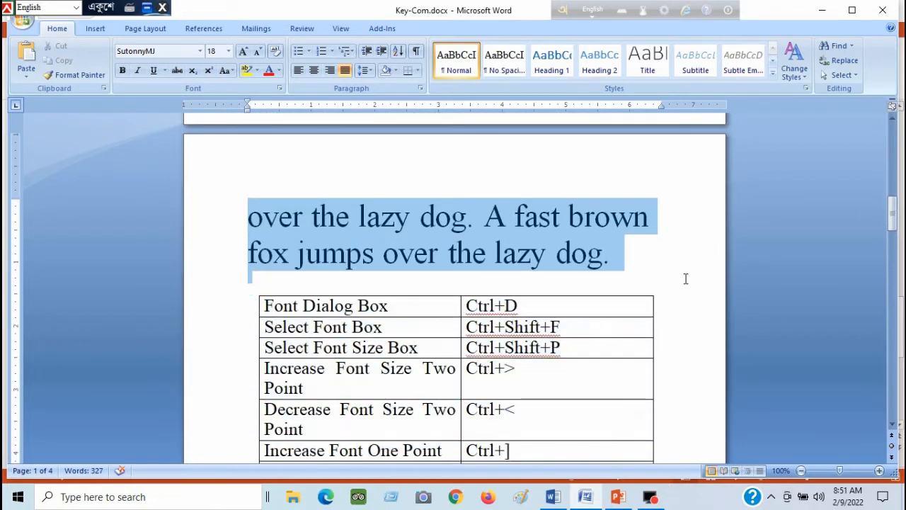
# Reduce the font size of the selected "A fast brown fox" paragraph to 26 pt and deselect it
pyautogui.click(258, 54)
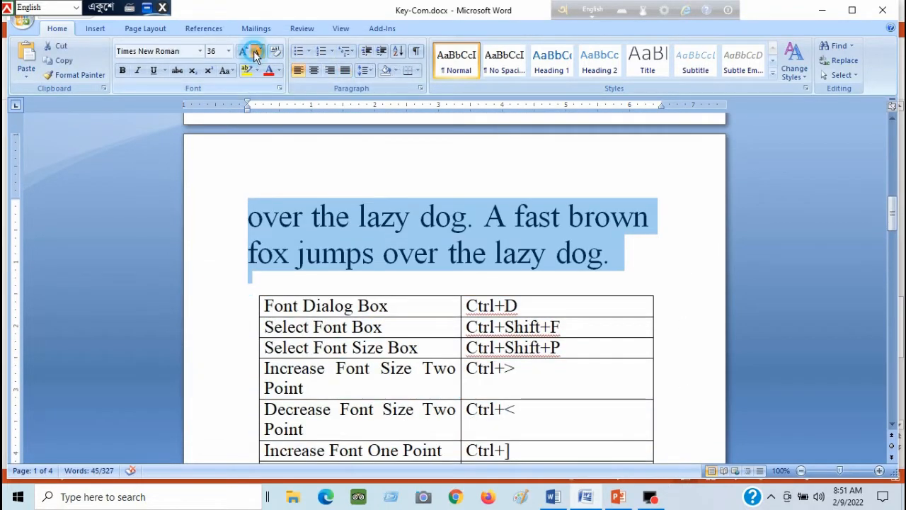
pyautogui.click(258, 54)
pyautogui.scroll(10, 458, 247)
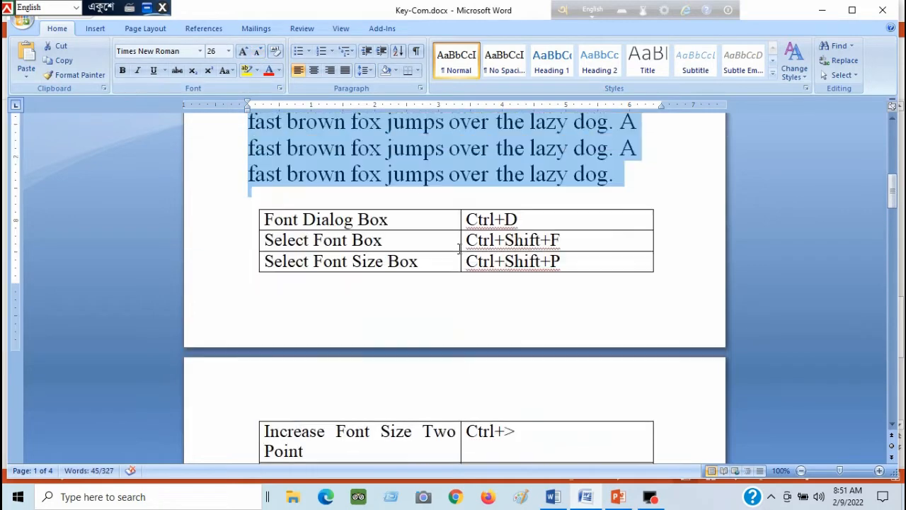
pyautogui.click(430, 297)
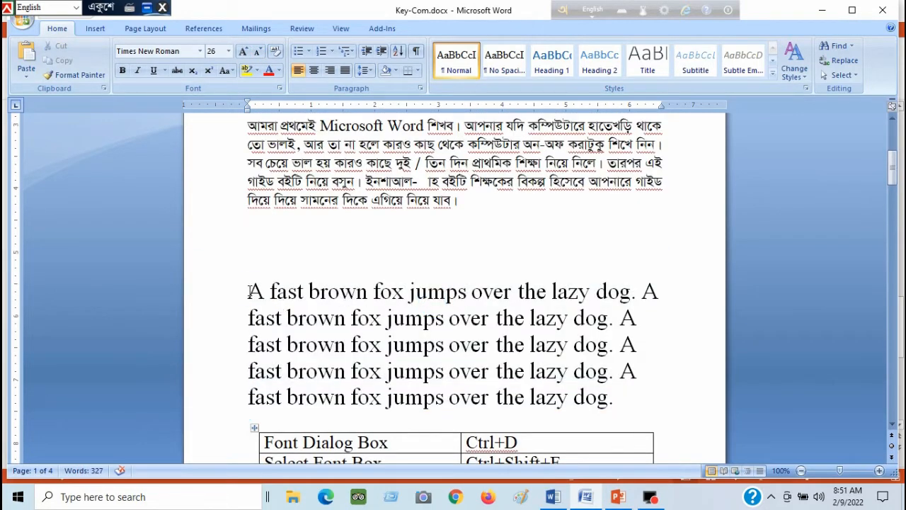
# Switch bold on and off again for the words "A fast brown" at the start of the English sample paragraph
pyautogui.moveTo(248, 291); pyautogui.dragTo(372, 292)
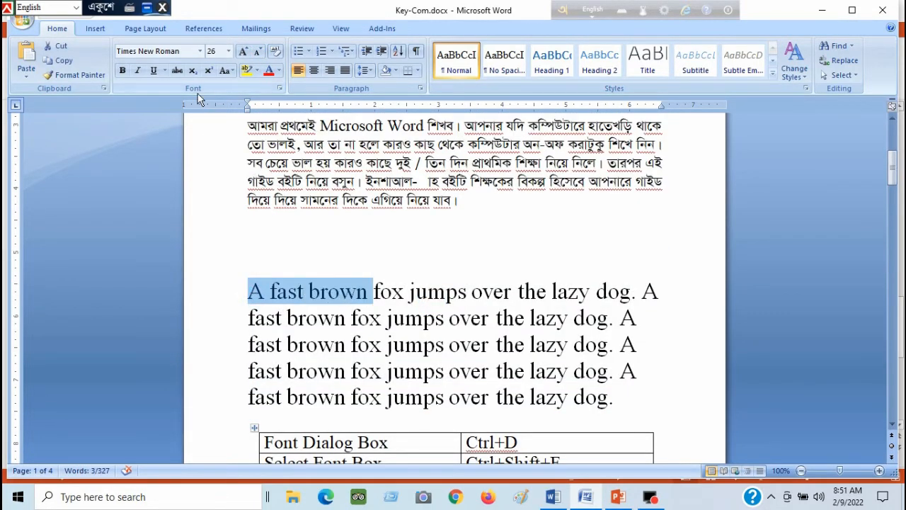
pyautogui.click(128, 71)
pyautogui.click(129, 74)
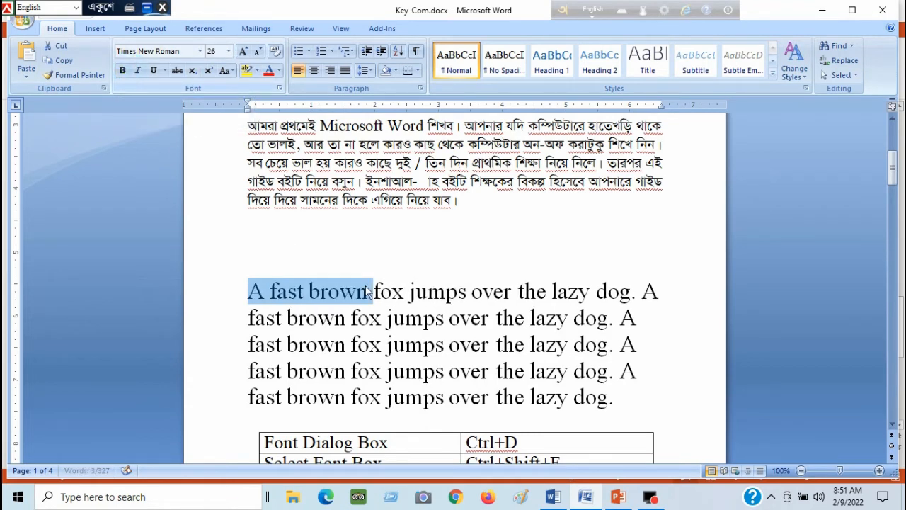
pyautogui.click(409, 323)
# Make the first two sentences of the English sample paragraph bold and remove the bold again
pyautogui.moveTo(249, 292); pyautogui.dragTo(614, 323)
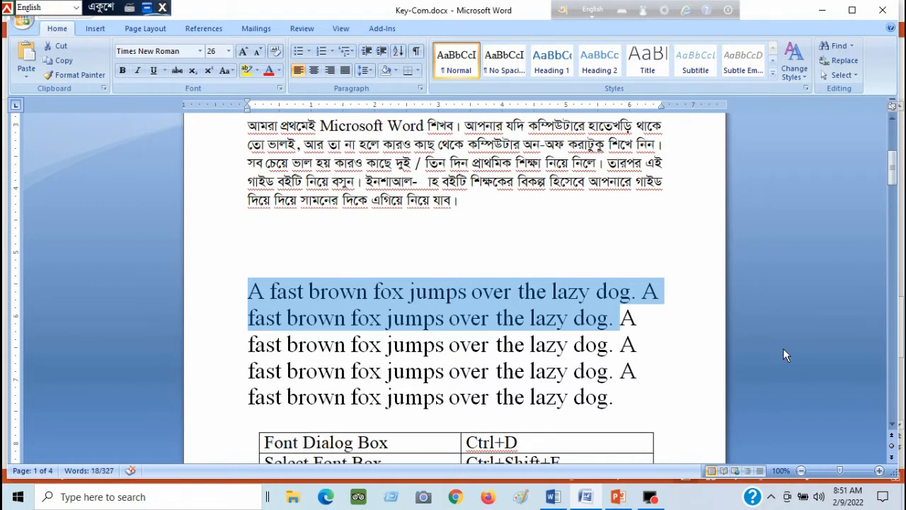
pyautogui.hotkey('ctrl', 'b')
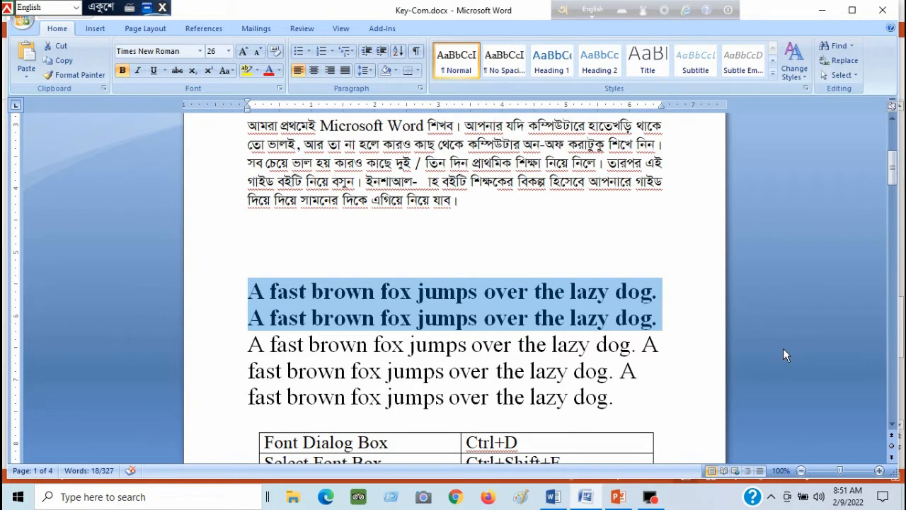
pyautogui.hotkey('ctrl', 'b')
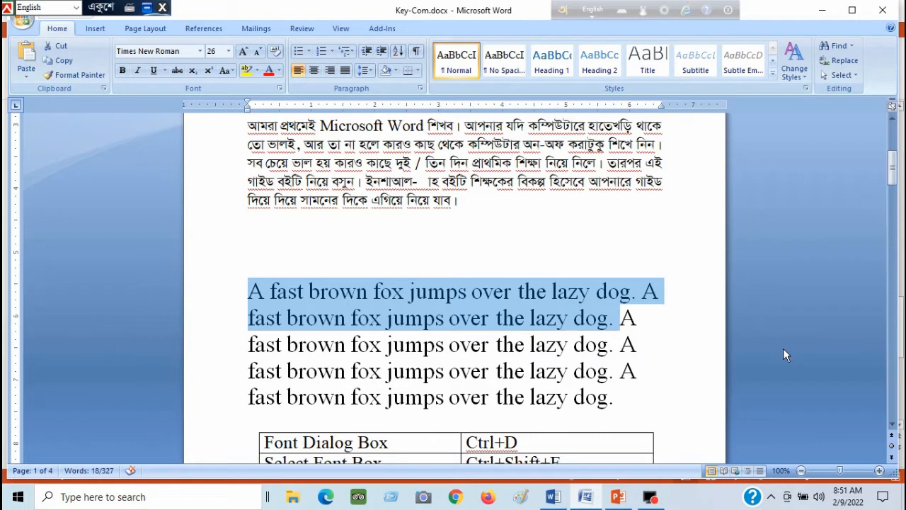
# Toggle italic and single underline on and off, one after the other, for the selected first two sentences
pyautogui.hotkey('ctrl', 'i')
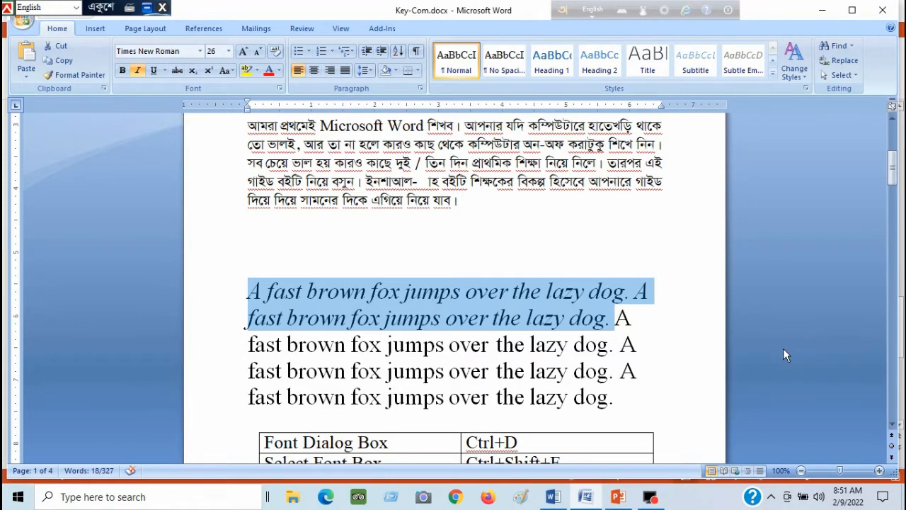
pyautogui.hotkey('ctrl', 'i')
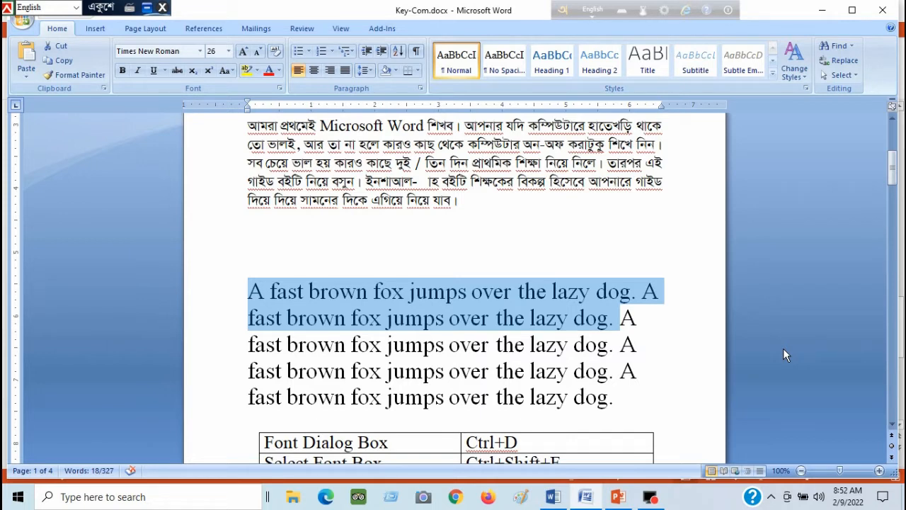
pyautogui.hotkey('ctrl', 'u')
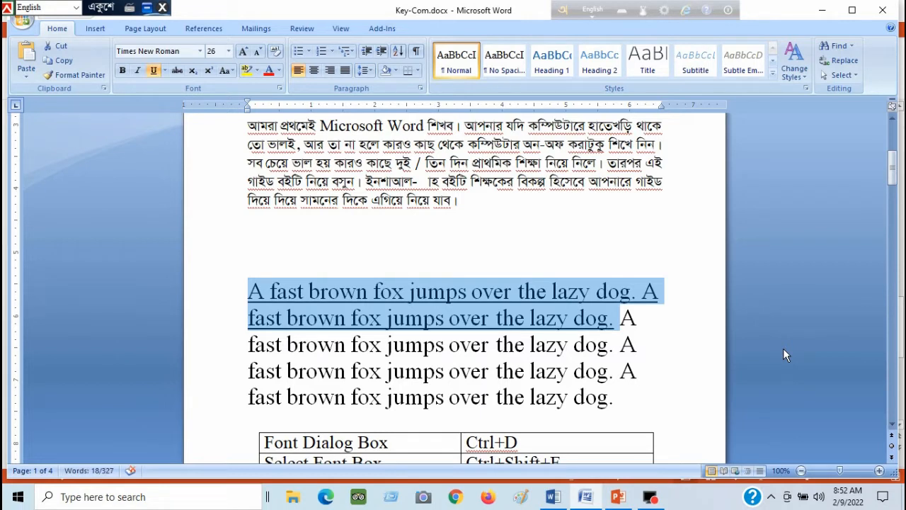
pyautogui.hotkey('ctrl', 'u')
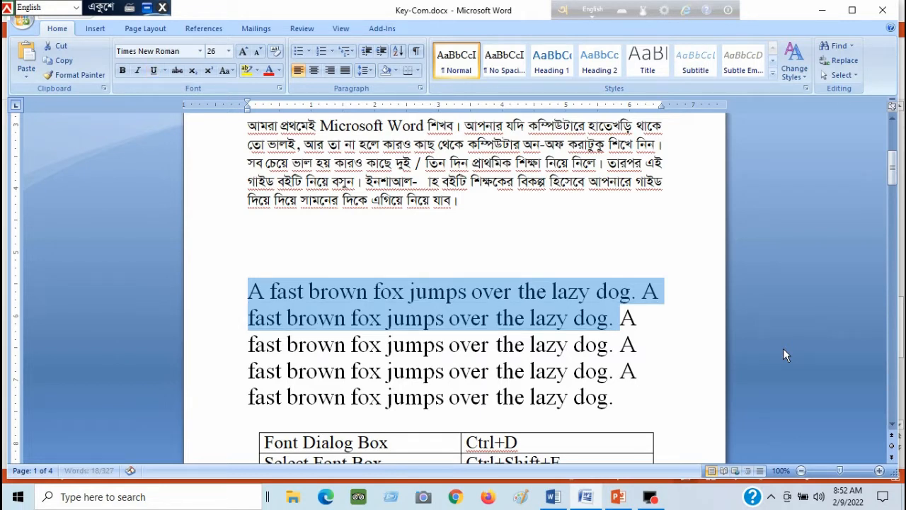
# Enlarge the "Ctrl+B" entry in the table's Bold row to 36 pt and bring it back down to 24 pt
pyautogui.scroll(-6, 723, 338)
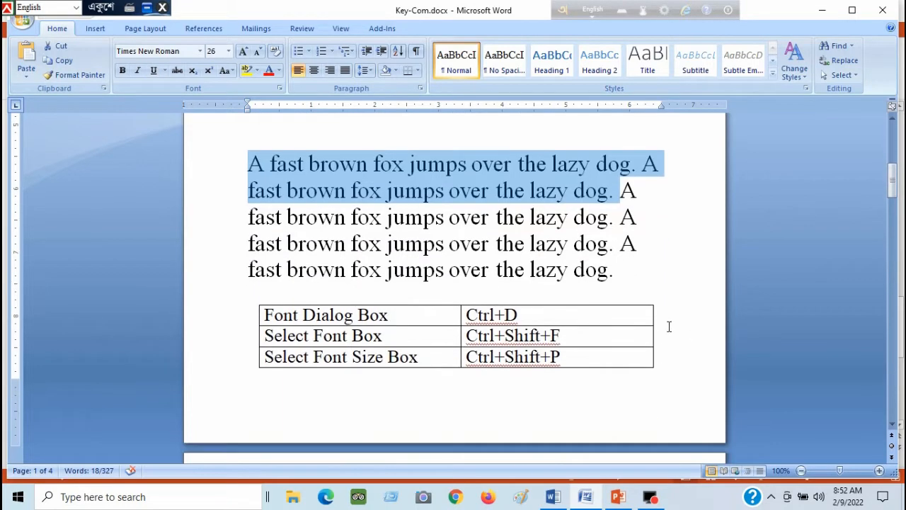
pyautogui.scroll(-2, 657, 324)
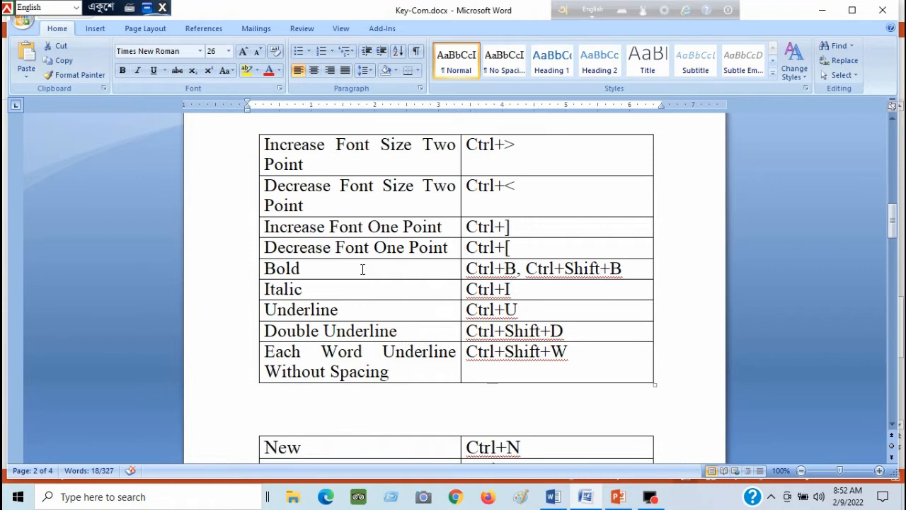
pyautogui.click(468, 269)
pyautogui.moveTo(468, 269); pyautogui.dragTo(518, 269)
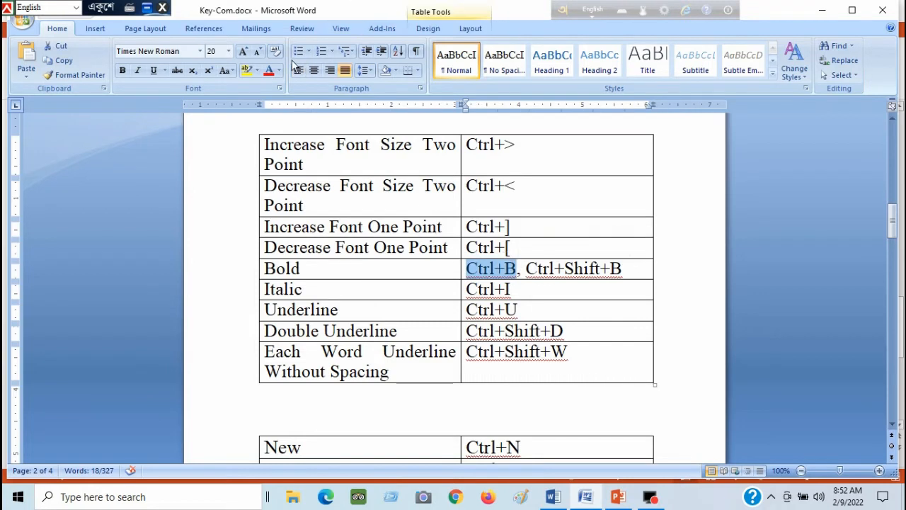
pyautogui.click(243, 53)
pyautogui.click(243, 54)
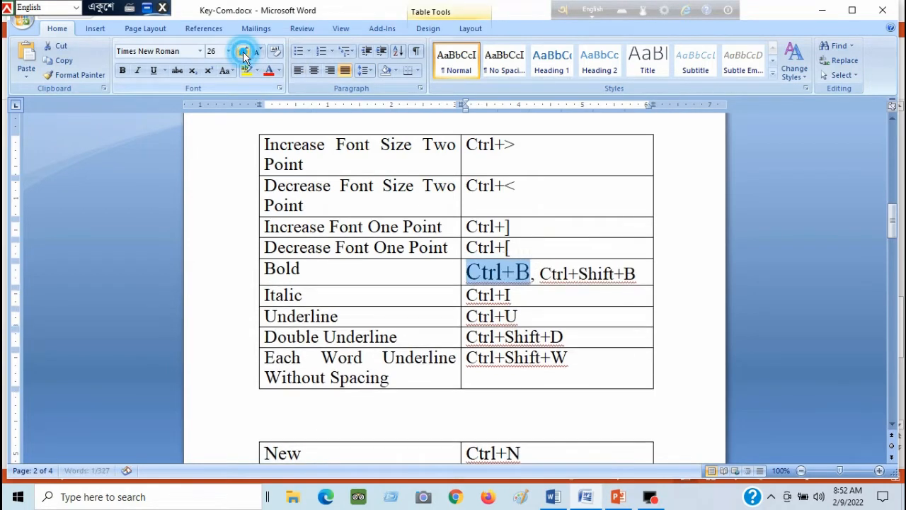
pyautogui.click(243, 54)
pyautogui.click(243, 54)
pyautogui.click(243, 54)
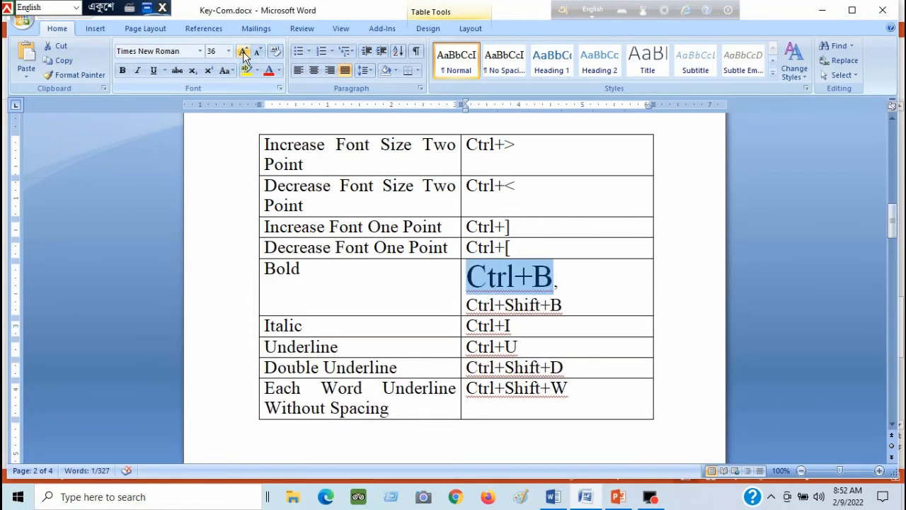
pyautogui.click(257, 51)
pyautogui.click(257, 52)
pyautogui.click(257, 52)
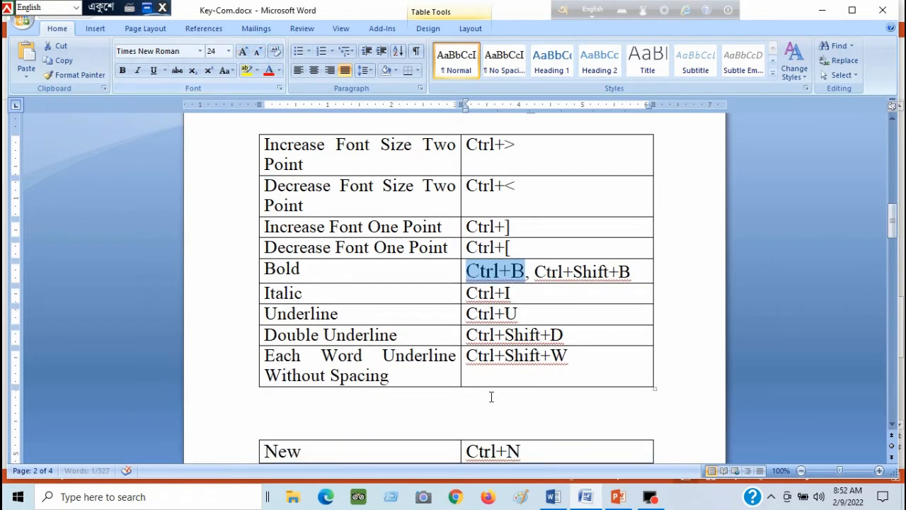
# Enlarge the "Ctrl+I" entry in the table's Italic row to 28 pt and return it to 20 pt
pyautogui.moveTo(464, 292); pyautogui.dragTo(522, 298)
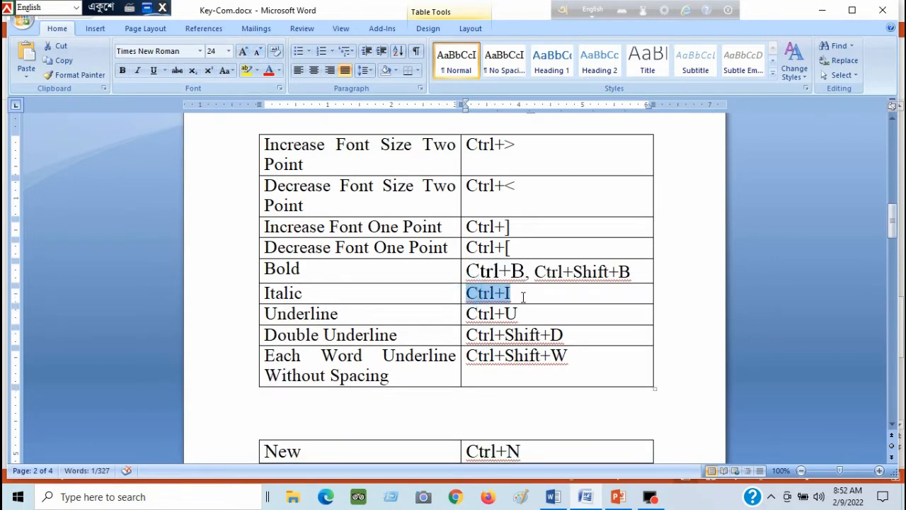
pyautogui.click(242, 51)
pyautogui.click(242, 52)
pyautogui.click(243, 52)
pyautogui.click(243, 51)
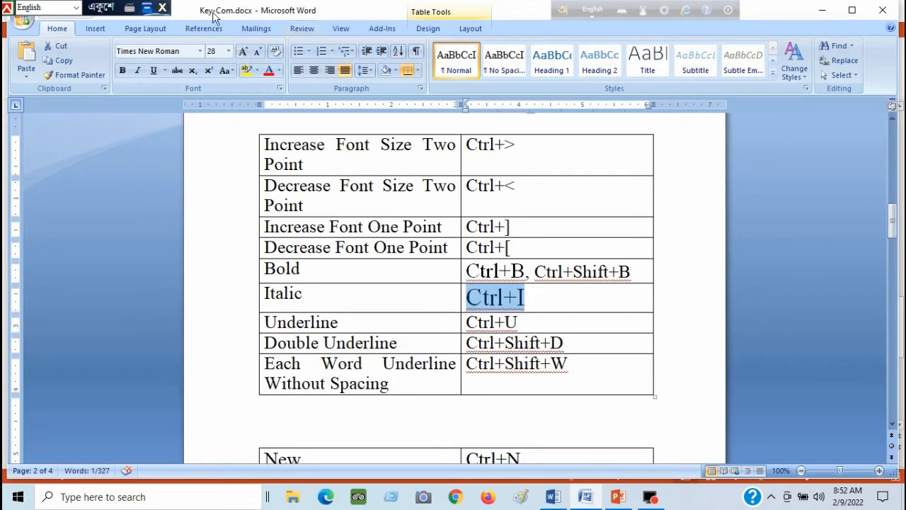
pyautogui.click(258, 52)
pyautogui.click(258, 52)
pyautogui.click(258, 52)
pyautogui.click(257, 52)
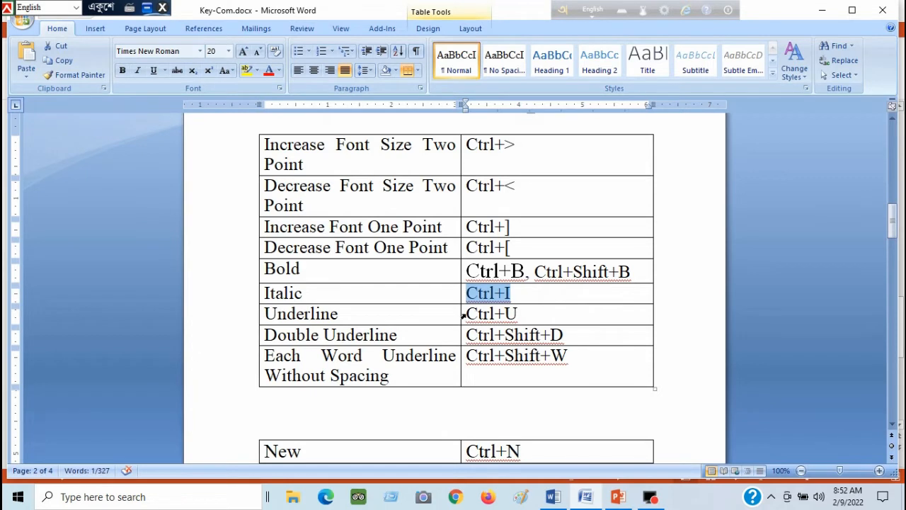
# Enlarge the "Ctrl+U" entry in the table's Underline row to 36 pt and bring it back down to 22 pt
pyautogui.moveTo(467, 313); pyautogui.dragTo(528, 317)
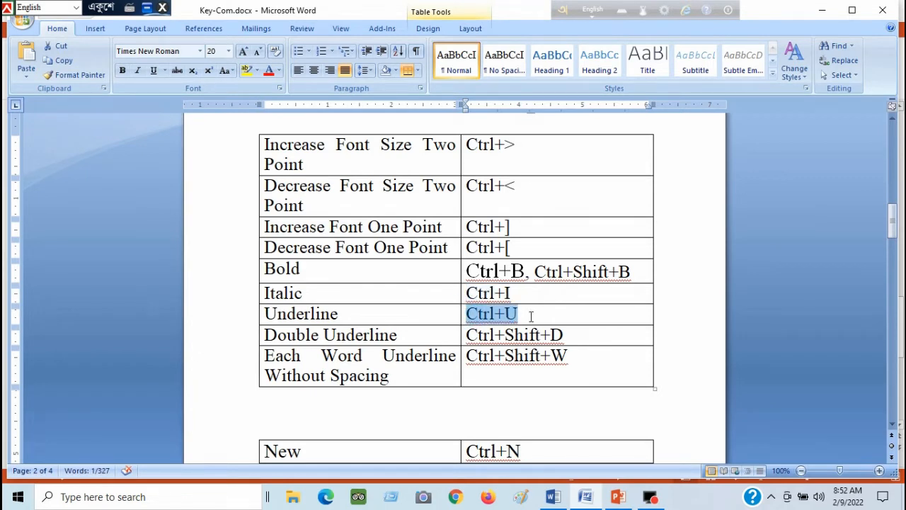
pyautogui.click(243, 53)
pyautogui.click(243, 53)
pyautogui.click(242, 53)
pyautogui.click(243, 53)
pyautogui.click(243, 53)
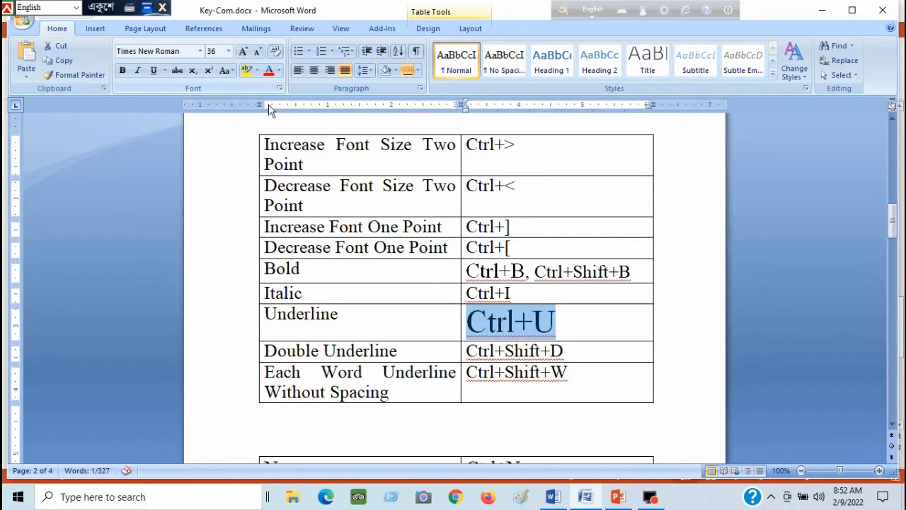
pyautogui.click(259, 53)
pyautogui.click(259, 53)
pyautogui.click(259, 53)
pyautogui.click(259, 53)
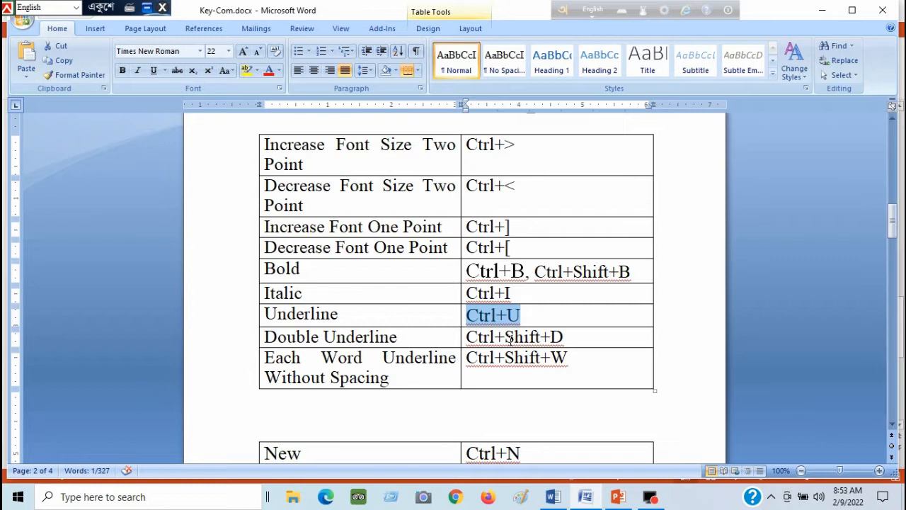
# Enlarge the "Ctrl+Shift+D" entry in the table's Double Underline row to 36 pt
pyautogui.click(477, 335)
pyautogui.moveTo(477, 335); pyautogui.dragTo(563, 337)
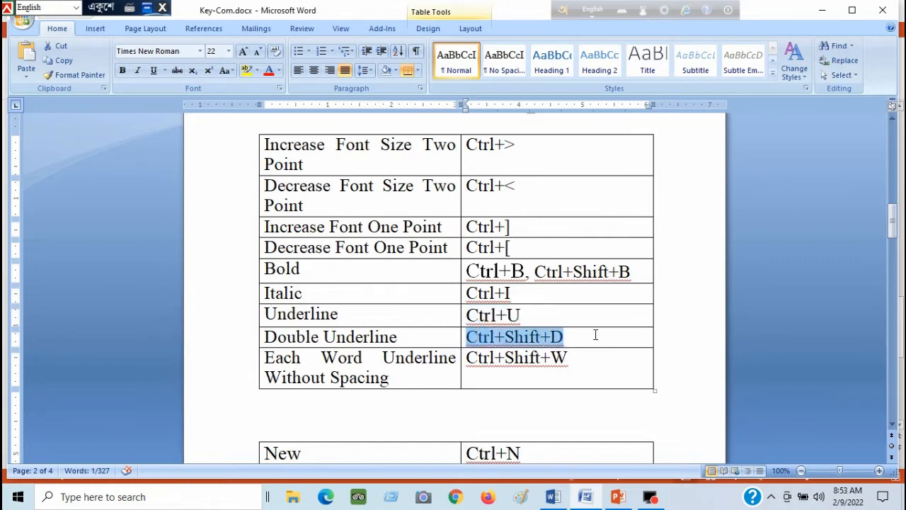
pyautogui.click(243, 52)
pyautogui.click(242, 53)
pyautogui.click(243, 53)
pyautogui.click(242, 53)
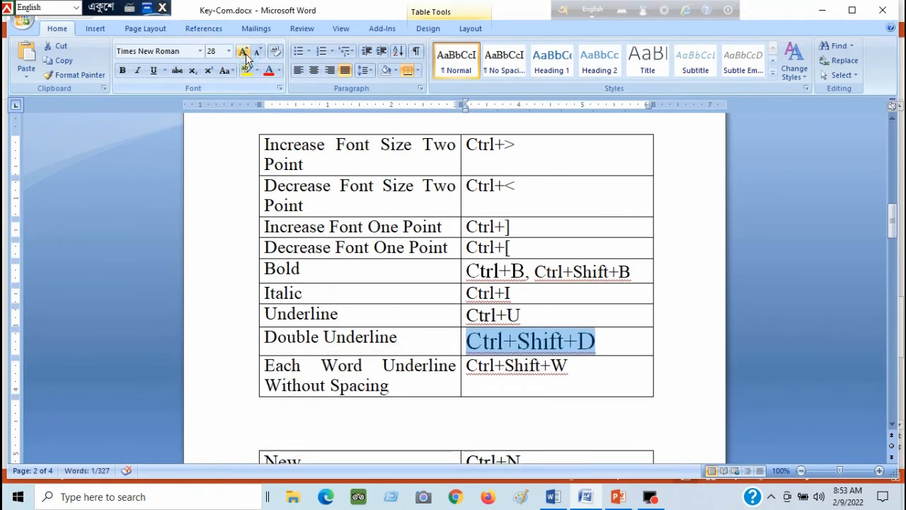
pyautogui.click(243, 52)
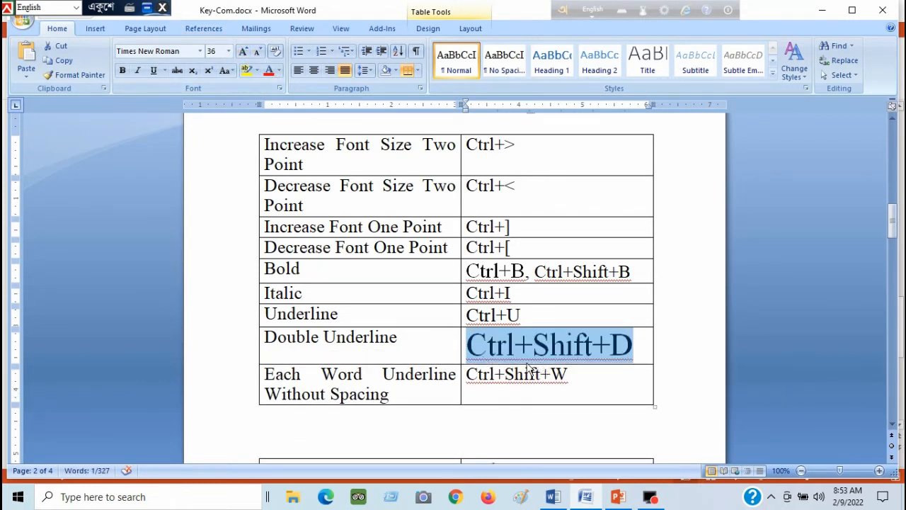
# Apply a double underline to the first sentence of the English sample paragraph and remove it again
pyautogui.scroll(15, 566, 312)
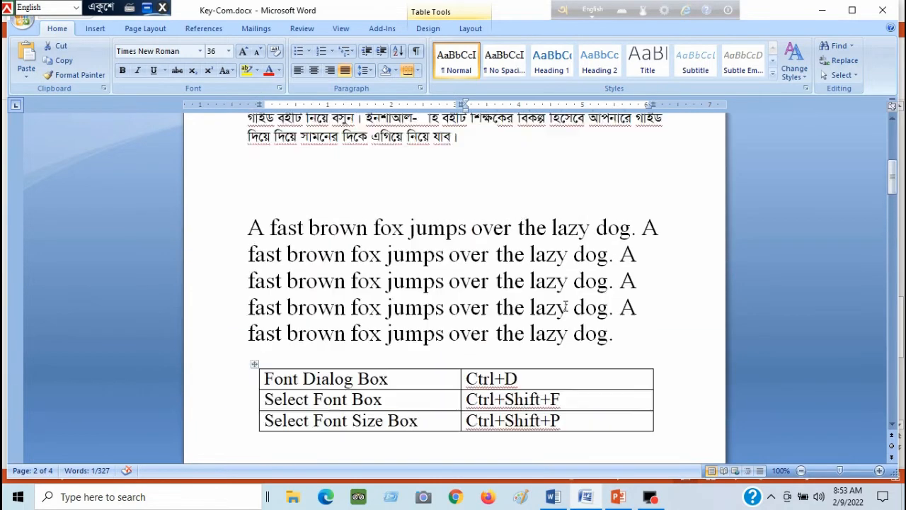
pyautogui.moveTo(249, 232); pyautogui.dragTo(637, 233)
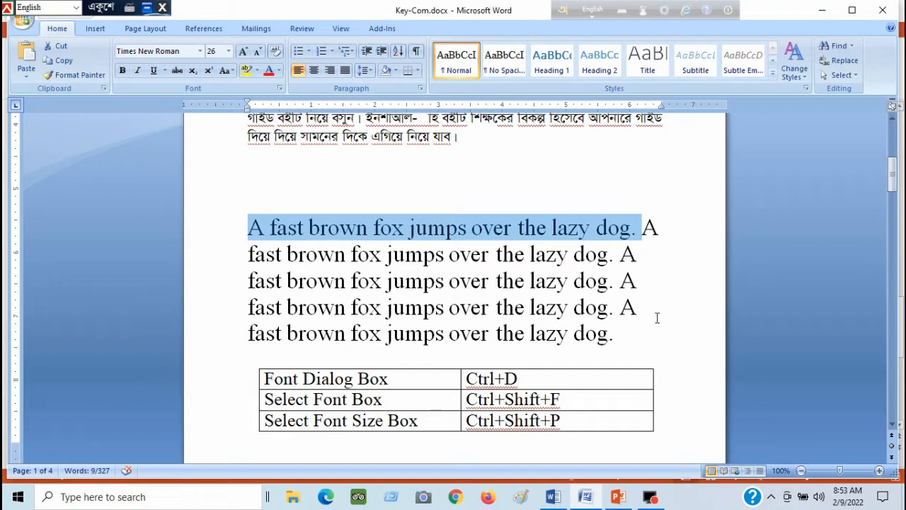
pyautogui.hotkey('ctrl', 'u')
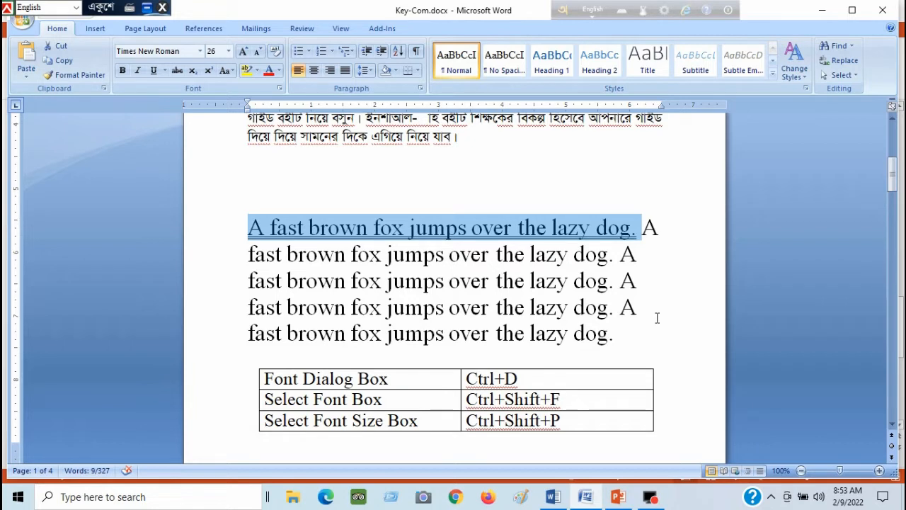
pyautogui.click(548, 307)
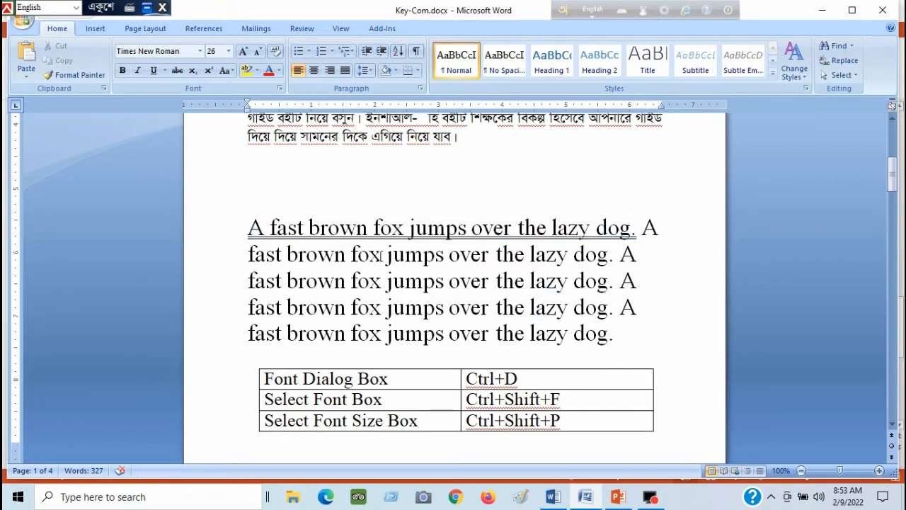
pyautogui.moveTo(248, 228); pyautogui.dragTo(636, 232)
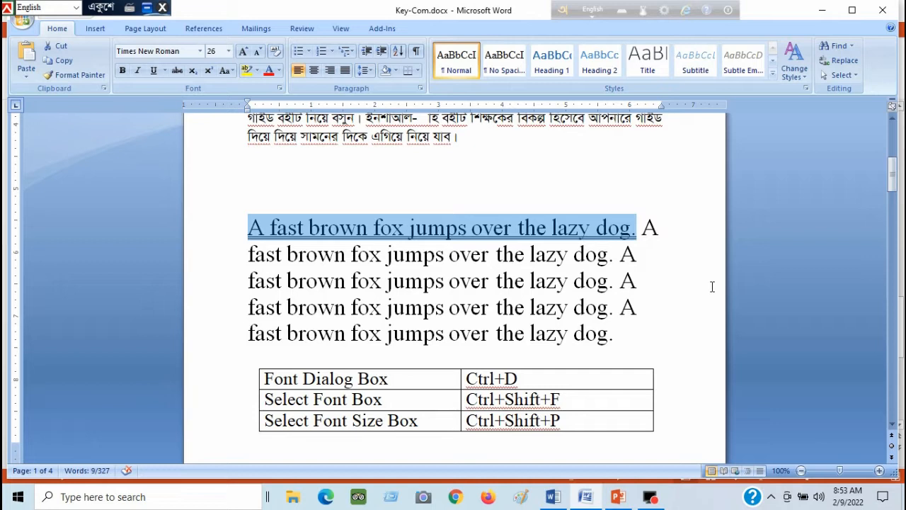
pyautogui.hotkey('ctrl', 'u')
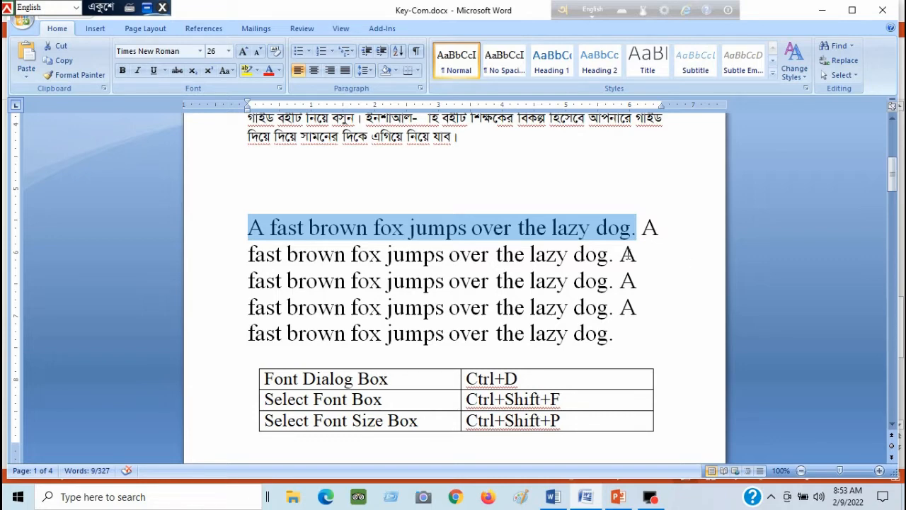
# Check the table's Each Word Underline Without Spacing row and return to the English sample paragraph
pyautogui.scroll(-8, 646, 255)
pyautogui.scroll(1, 605, 250)
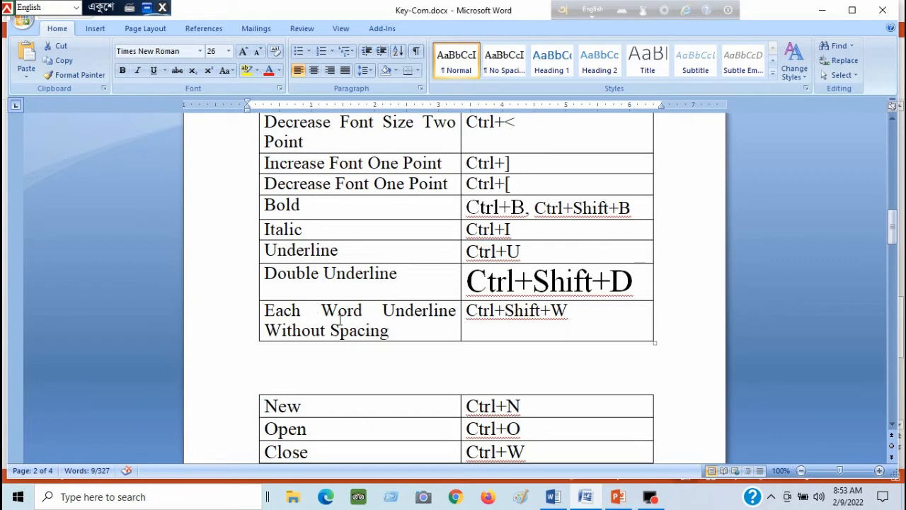
pyautogui.scroll(5, 432, 320)
pyautogui.scroll(6, 429, 304)
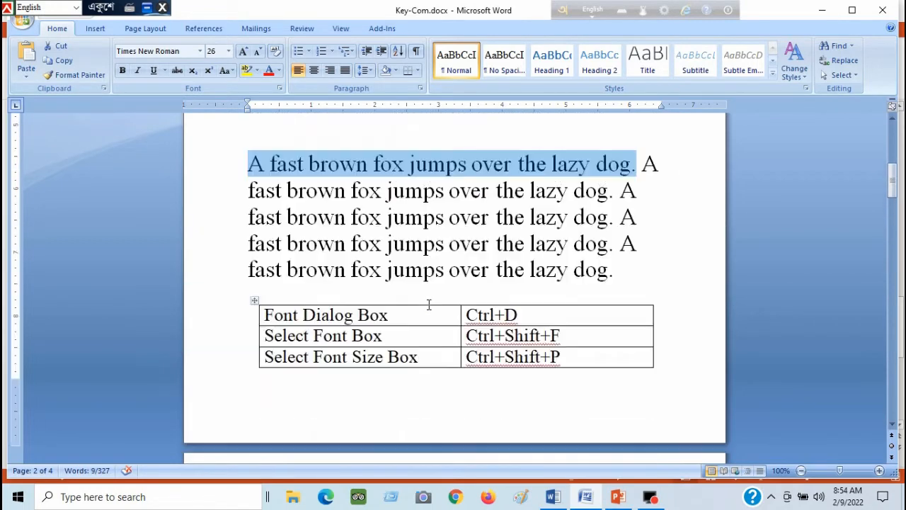
# Underline the words "fast" and "brown" separately in the first line of the English sample paragraph, skipping the space between them
pyautogui.click(442, 214)
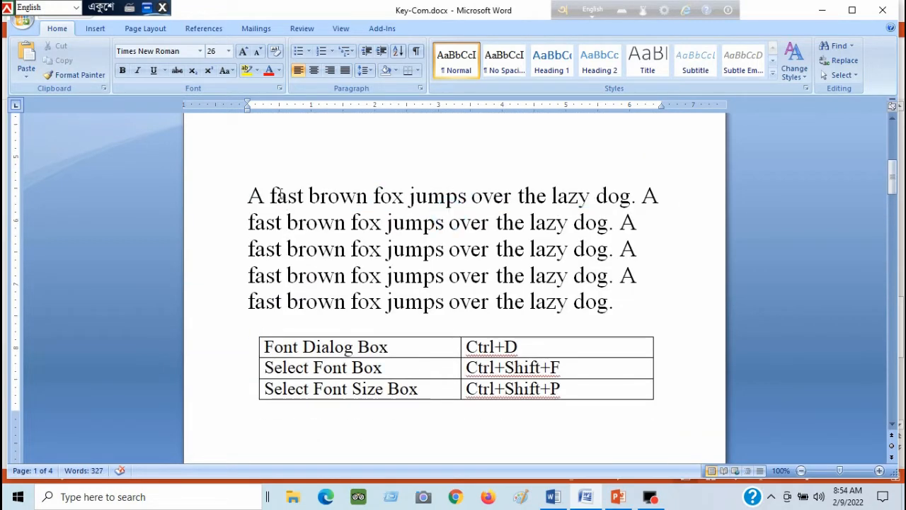
pyautogui.moveTo(272, 196); pyautogui.dragTo(367, 198)
pyautogui.click(368, 222)
pyautogui.moveTo(249, 197); pyautogui.dragTo(636, 207)
pyautogui.click(546, 221)
pyautogui.moveTo(271, 200); pyautogui.dragTo(303, 200)
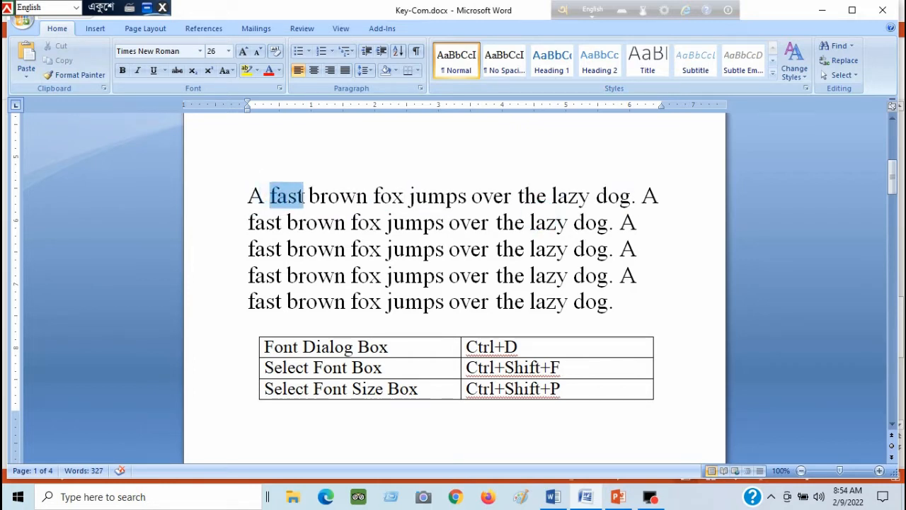
pyautogui.click(153, 70)
pyautogui.click(348, 269)
pyautogui.moveTo(308, 197); pyautogui.dragTo(369, 197)
pyautogui.click(151, 74)
pyautogui.click(314, 219)
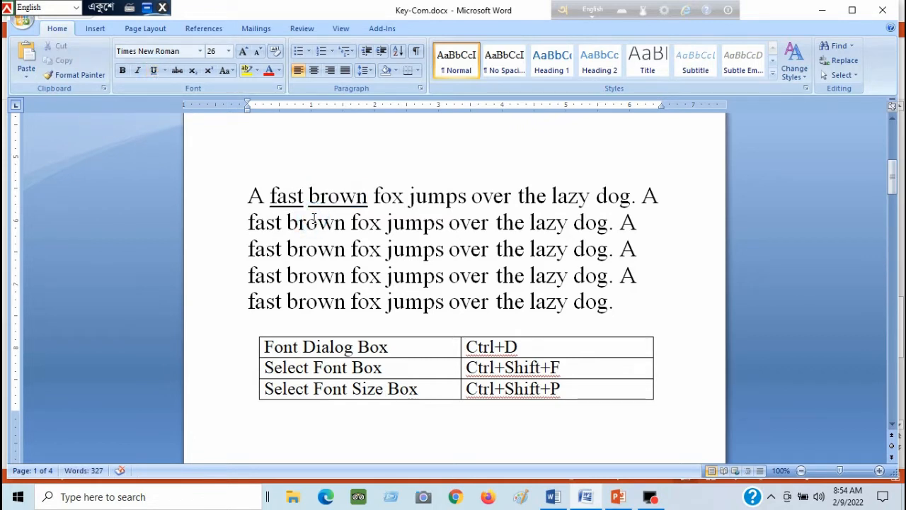
# Remove the underline from the words "fast brown" in the first line of the English sample paragraph
pyautogui.moveTo(270, 197); pyautogui.dragTo(347, 212)
pyautogui.click(357, 222)
pyautogui.moveTo(271, 197); pyautogui.dragTo(343, 200)
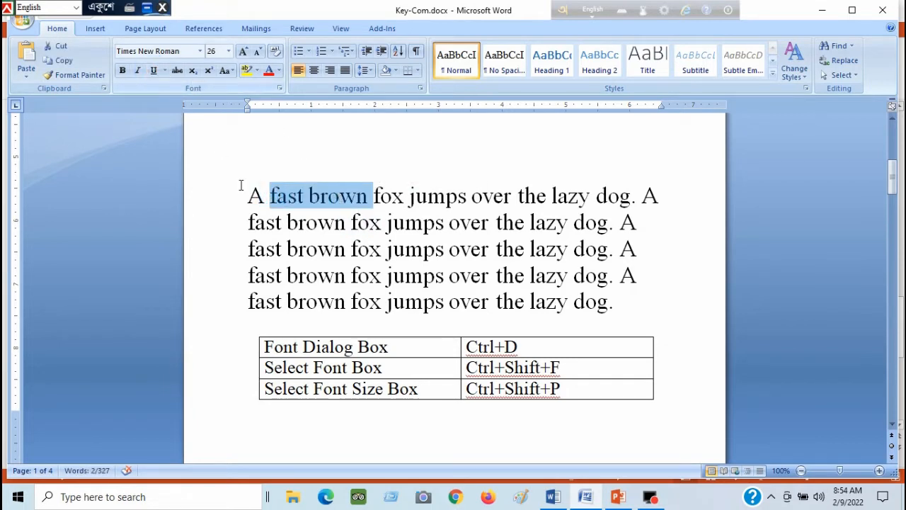
pyautogui.click(269, 234)
# Reduce the "Ctrl+Shift+D" entry in the table's Double Underline row to 22 pt
pyautogui.moveTo(248, 195); pyautogui.dragTo(631, 314)
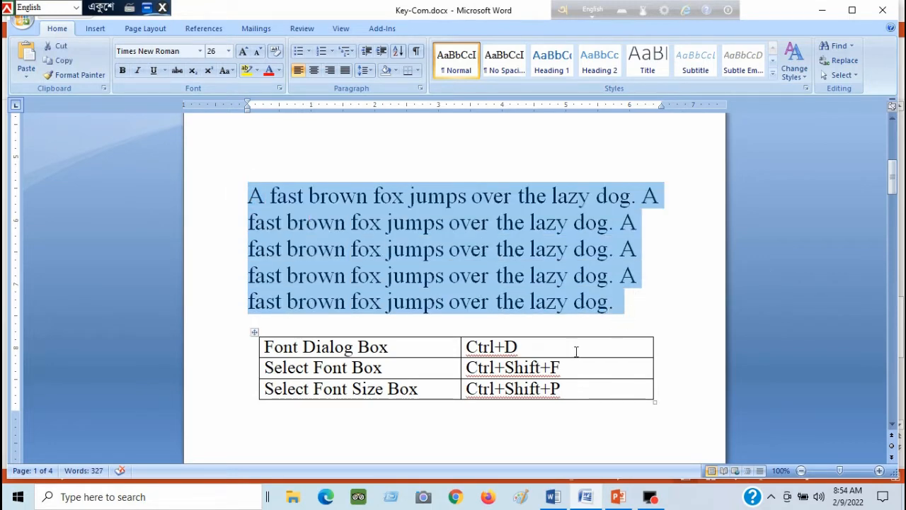
pyautogui.scroll(-10, 542, 374)
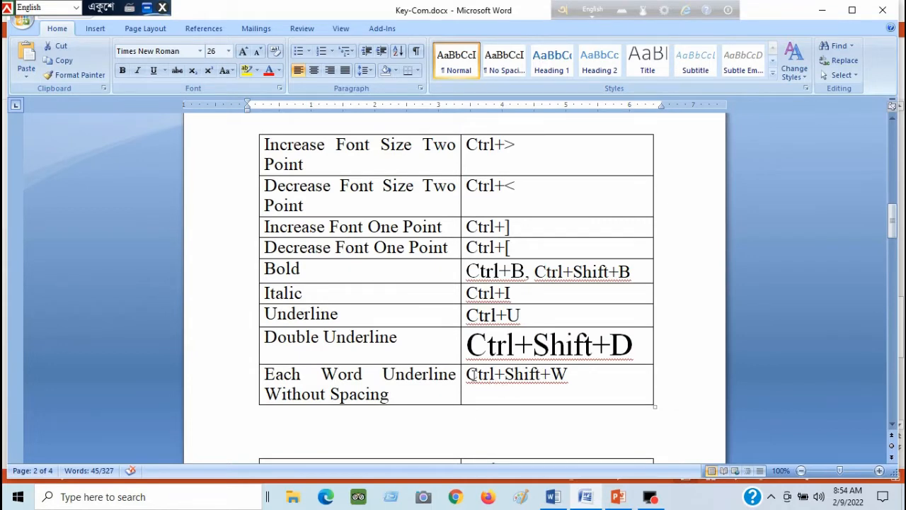
pyautogui.moveTo(468, 376); pyautogui.dragTo(571, 377)
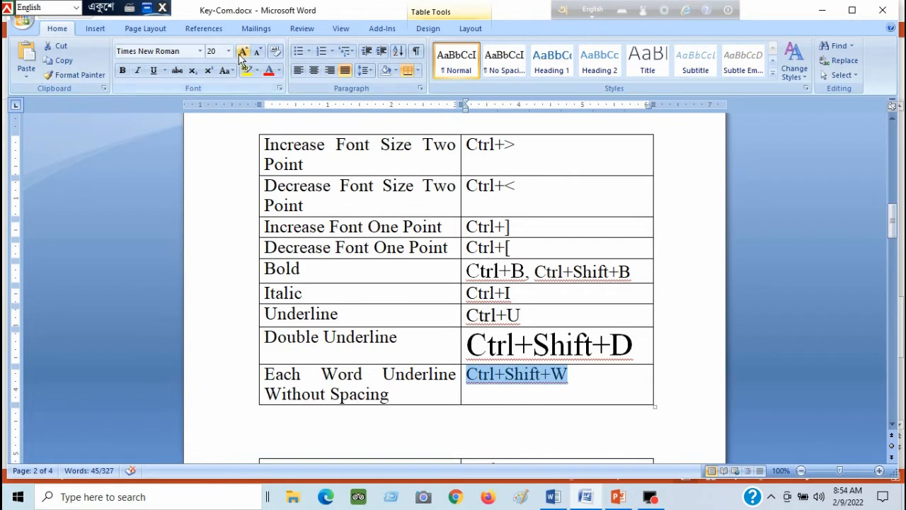
pyautogui.moveTo(467, 345); pyautogui.dragTo(655, 343)
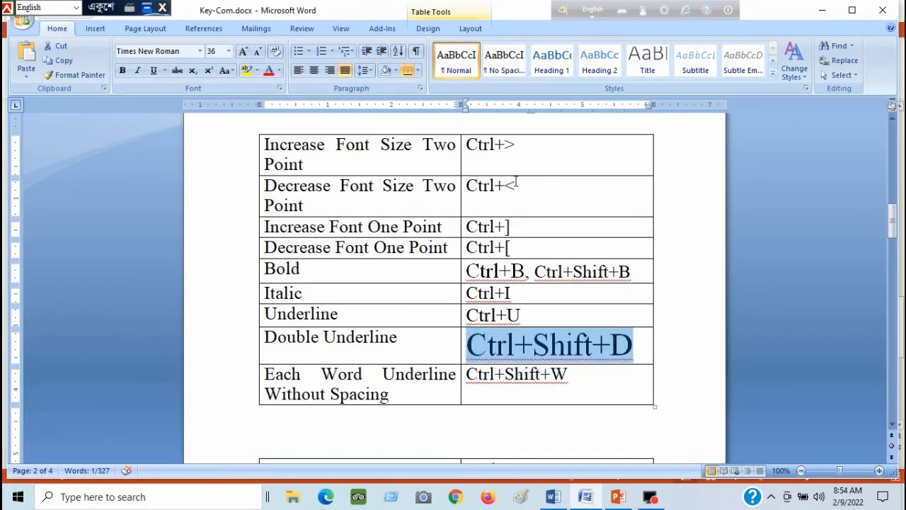
pyautogui.click(258, 51)
pyautogui.click(258, 52)
pyautogui.click(258, 51)
pyautogui.click(258, 52)
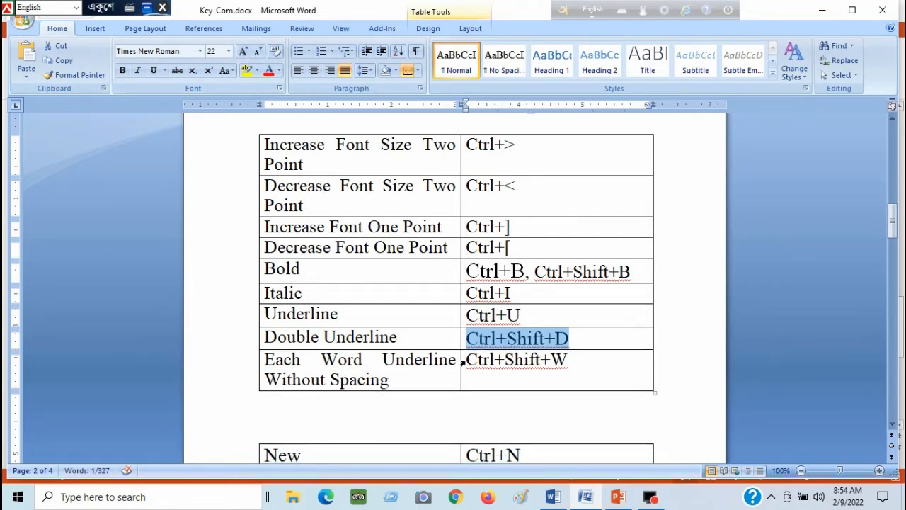
# Enlarge the "Ctrl+Shift+W" entry in the table's Each Word Underline Without Spacing row to 36 pt
pyautogui.moveTo(468, 359); pyautogui.dragTo(570, 361)
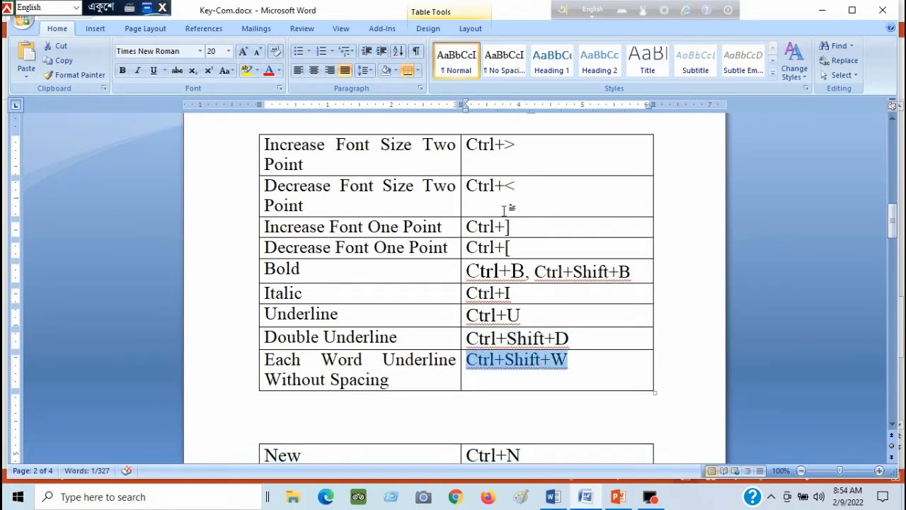
pyautogui.click(243, 51)
pyautogui.click(243, 52)
pyautogui.click(243, 51)
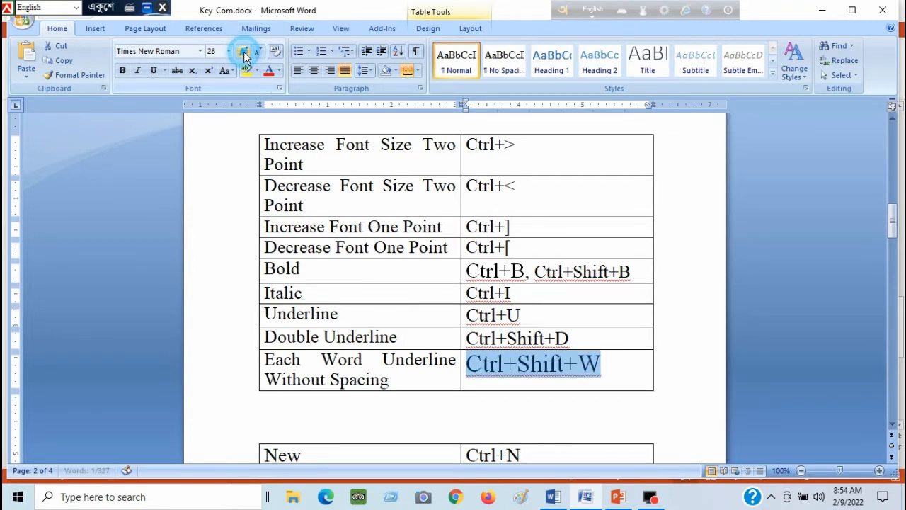
pyautogui.click(243, 51)
pyautogui.click(243, 52)
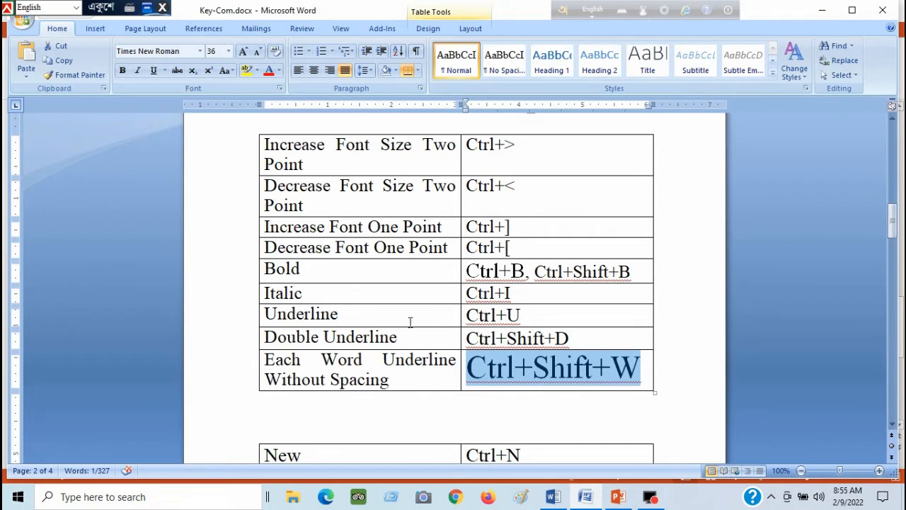
# Apply a words-only underline, without underlined spaces, to the whole English sample paragraph
pyautogui.scroll(10, 402, 286)
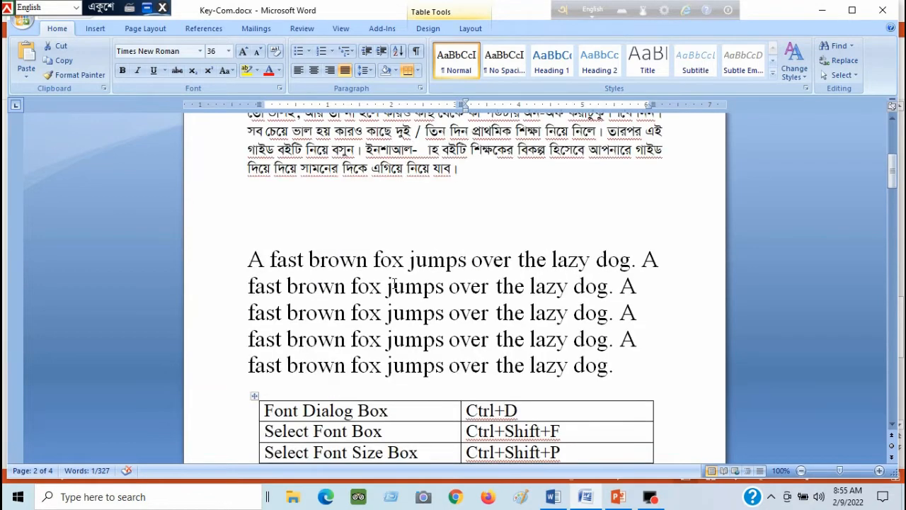
pyautogui.scroll(-2, 391, 283)
pyautogui.scroll(-10, 337, 274)
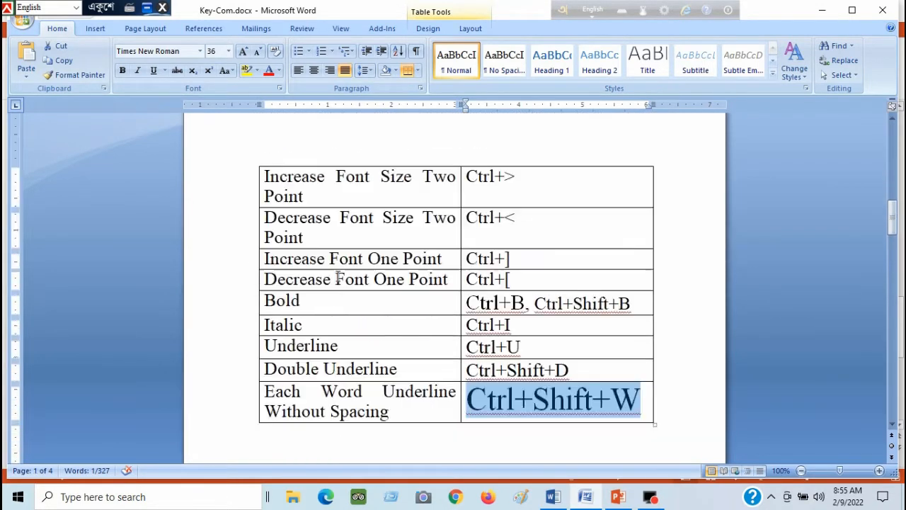
pyautogui.scroll(9, 339, 275)
pyautogui.scroll(3, 339, 275)
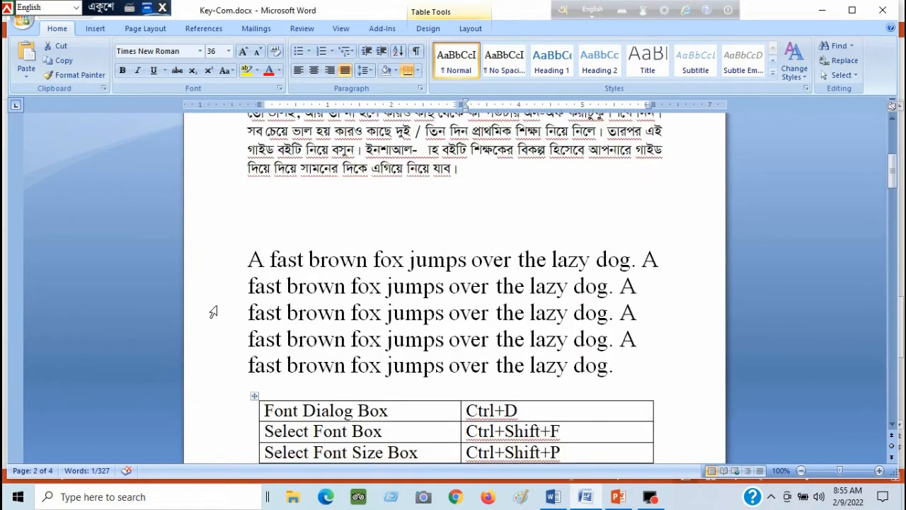
pyautogui.moveTo(248, 259); pyautogui.dragTo(624, 377)
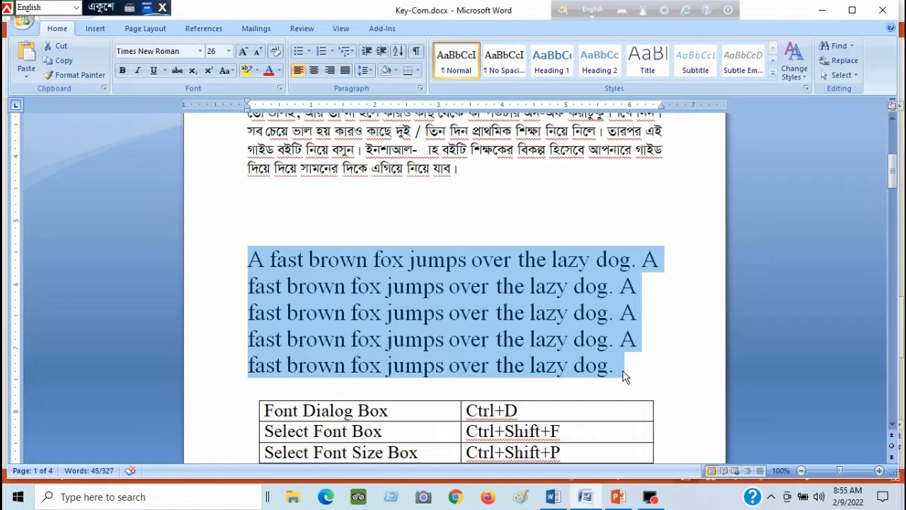
pyautogui.hotkey('ctrl', 'shift', 'w')
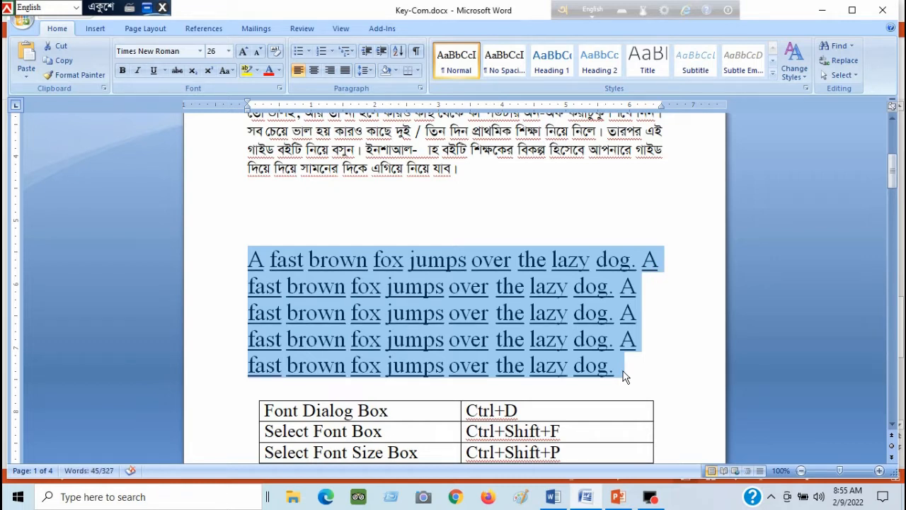
pyautogui.click(515, 322)
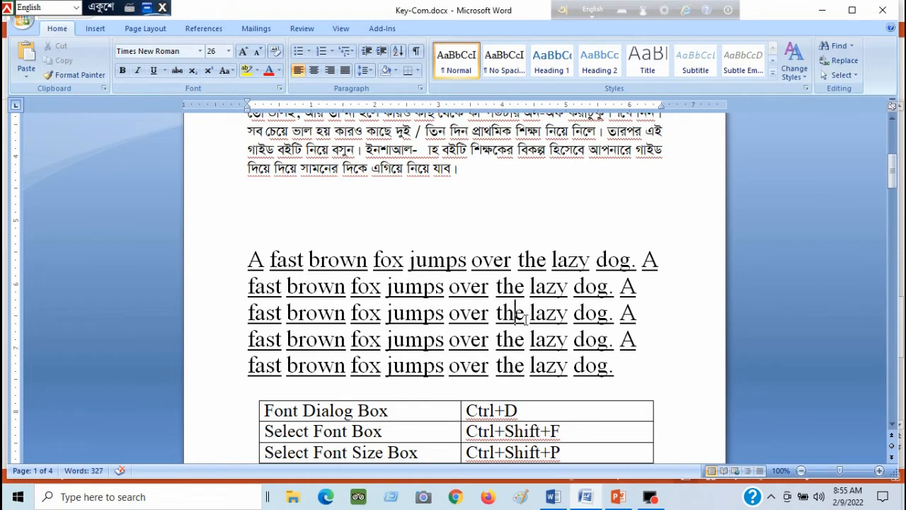
# Reduce the "Ctrl+Shift+W" entry in the table's Each Word Underline Without Spacing row to 22 pt
pyautogui.scroll(-12, 525, 319)
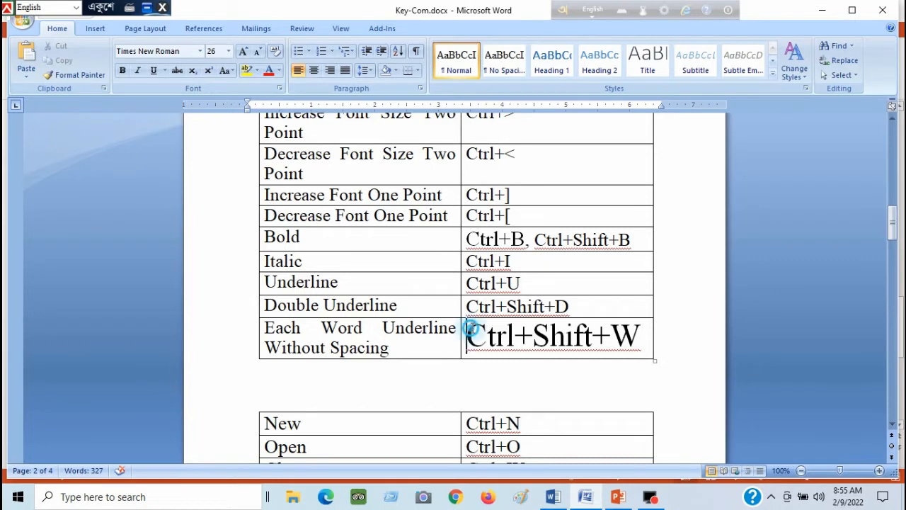
pyautogui.moveTo(471, 331); pyautogui.dragTo(641, 340)
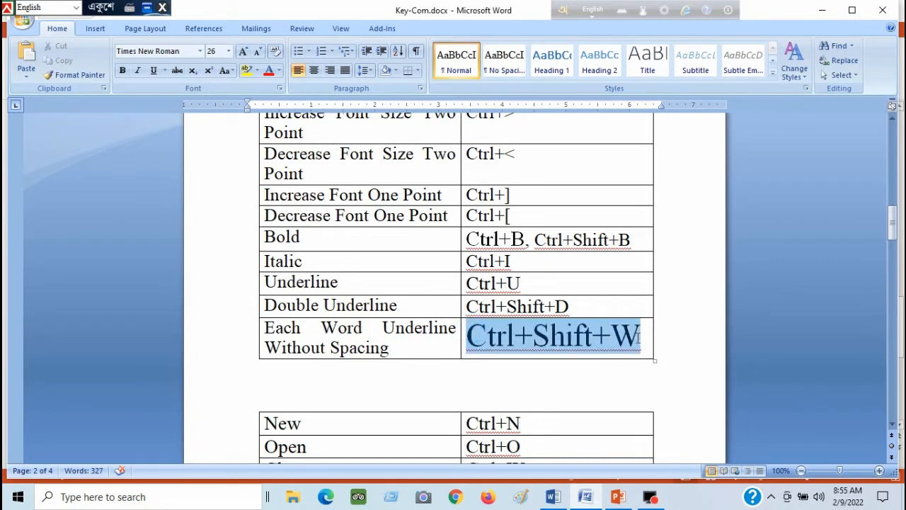
pyautogui.click(258, 53)
pyautogui.click(258, 53)
pyautogui.click(258, 53)
pyautogui.click(257, 53)
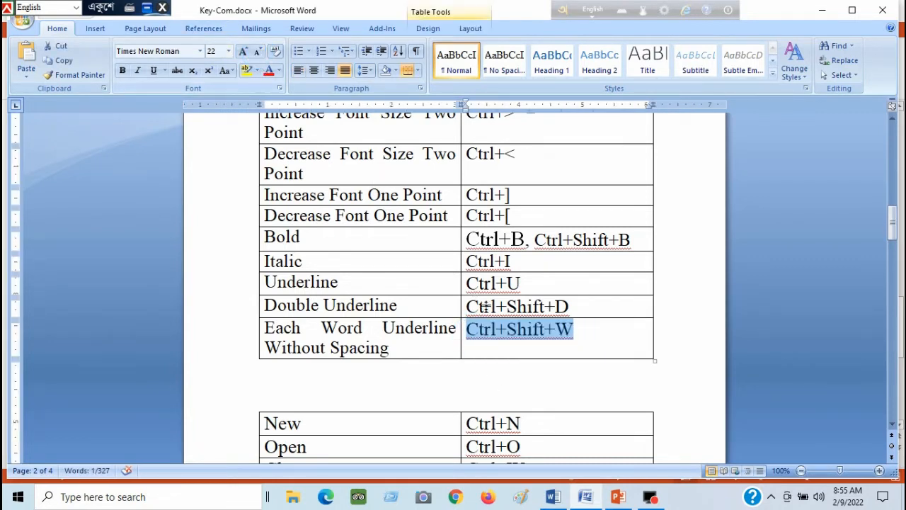
# Remove the words-only underline from the whole English sample paragraph
pyautogui.scroll(3, 473, 287)
pyautogui.scroll(5, 476, 287)
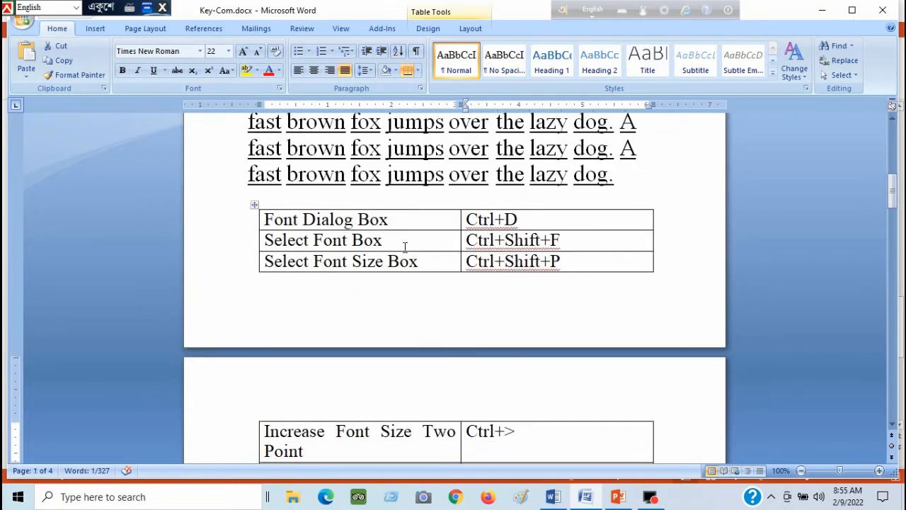
pyautogui.scroll(2, 405, 247)
pyautogui.scroll(2, 400, 241)
pyautogui.moveTo(249, 196); pyautogui.dragTo(616, 303)
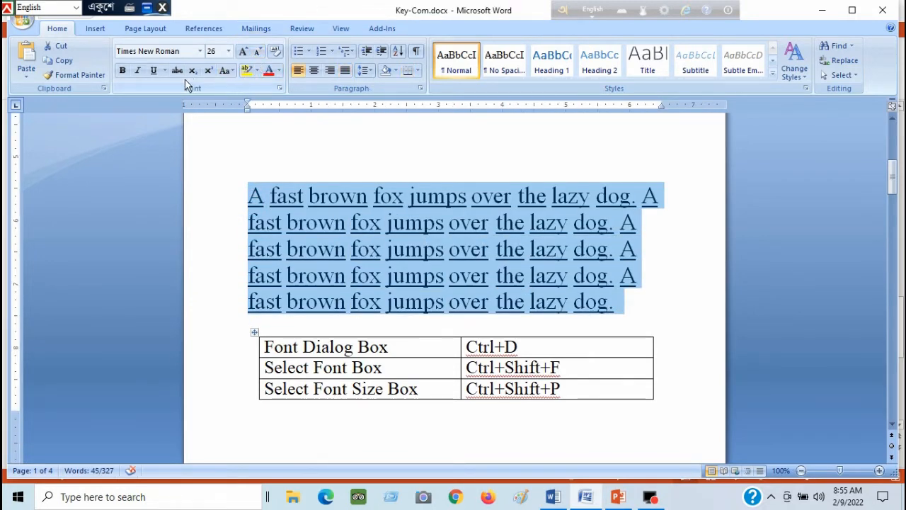
pyautogui.click(154, 71)
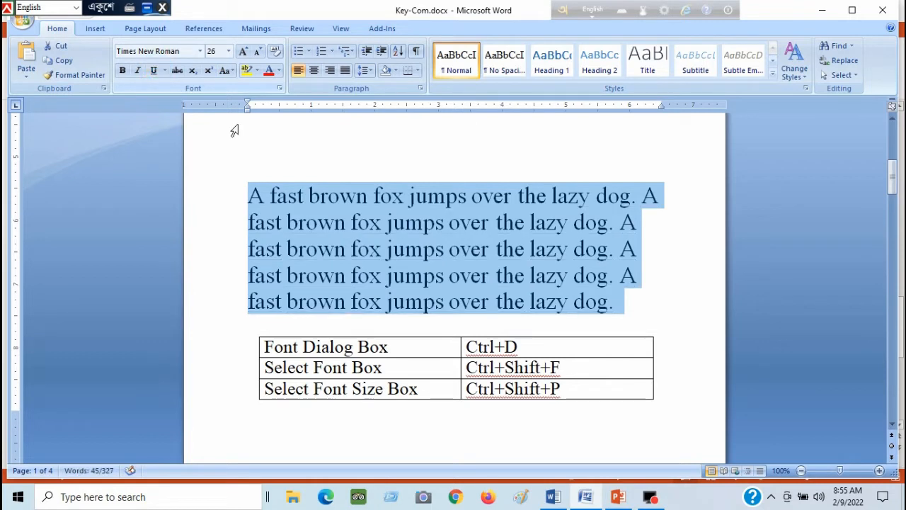
pyautogui.click(408, 228)
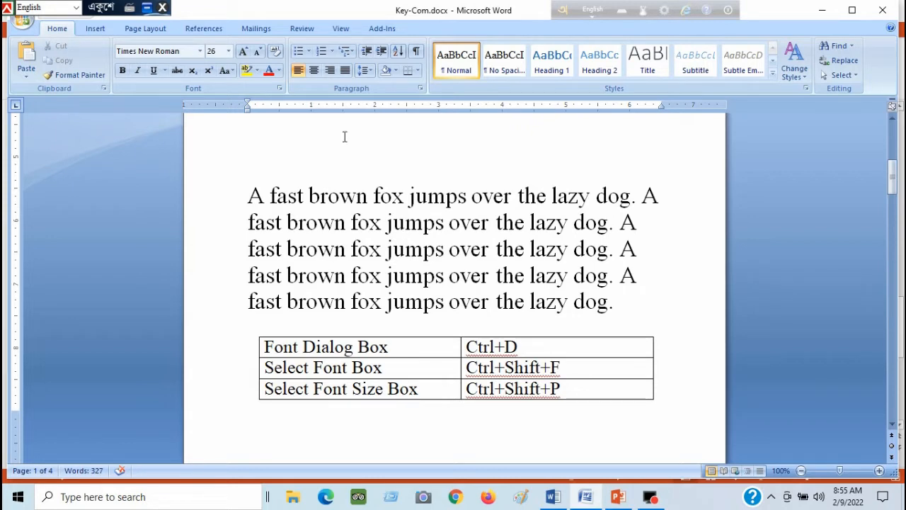
# View the Font dialog box, cancel it, and select the whole English sample paragraph
pyautogui.click(280, 88)
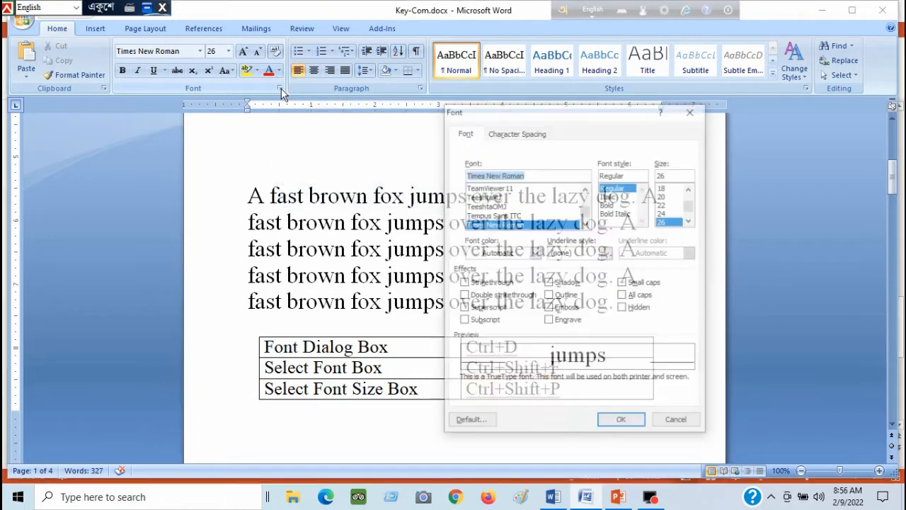
pyautogui.click(678, 422)
pyautogui.moveTo(250, 195); pyautogui.dragTo(617, 298)
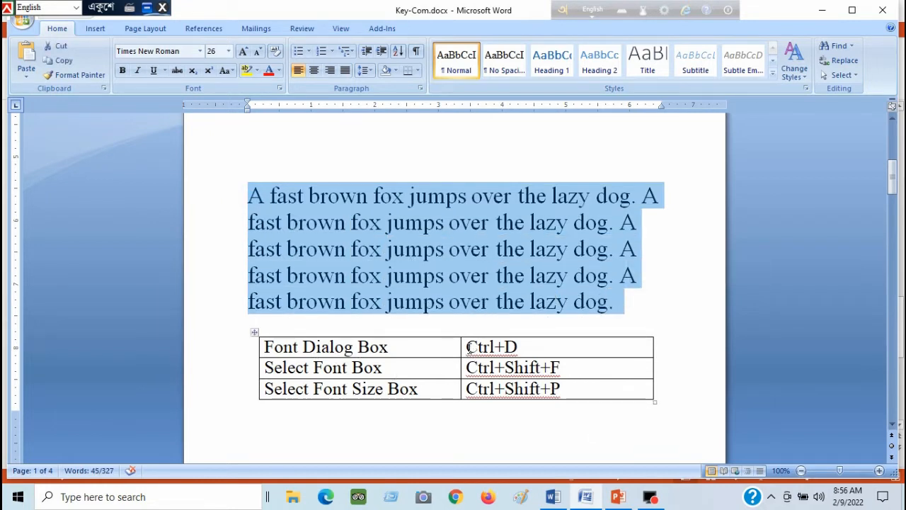
# Enlarge the "Ctrl+D" entry in the table's Font Dialog Box row to 36 pt
pyautogui.moveTo(468, 347); pyautogui.dragTo(528, 348)
pyautogui.click(243, 52)
pyautogui.click(243, 53)
pyautogui.click(243, 52)
pyautogui.click(243, 52)
pyautogui.click(244, 52)
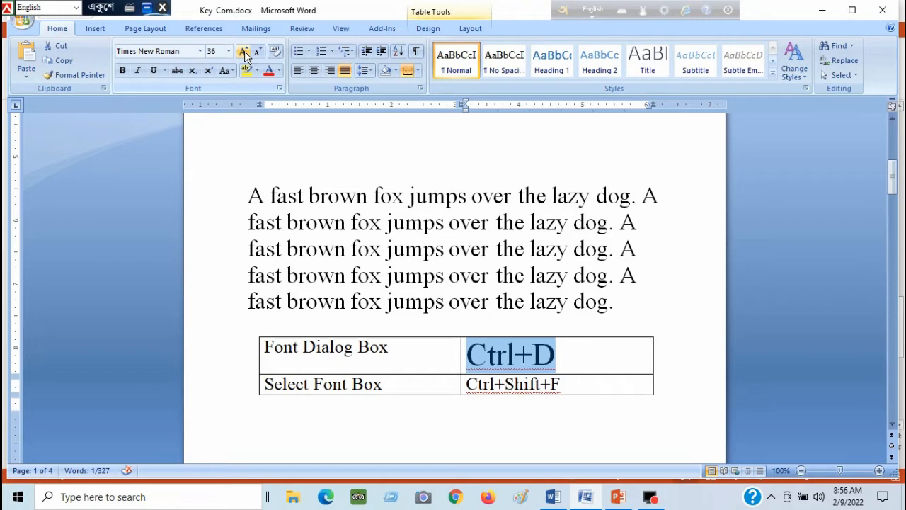
# Select the whole English sample paragraph and open the Font dialog box for it, moved clear of the text
pyautogui.scroll(-5, 528, 383)
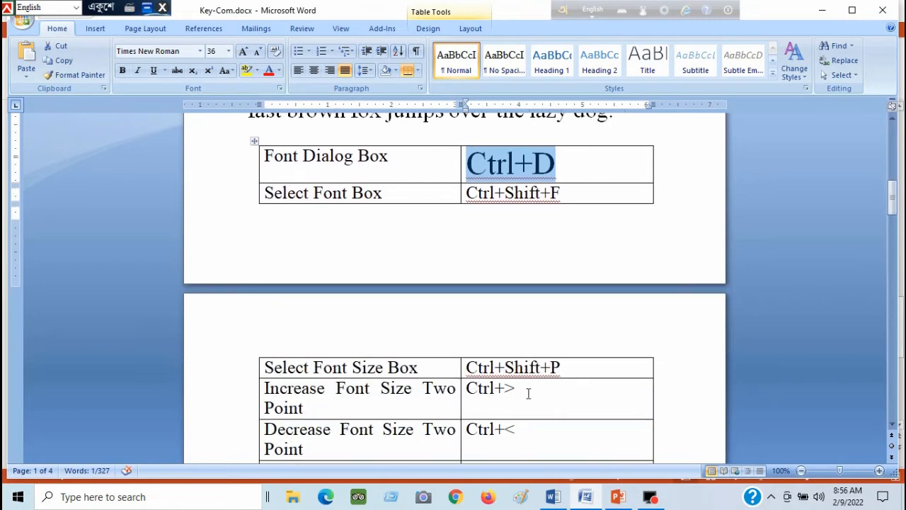
pyautogui.scroll(3, 533, 370)
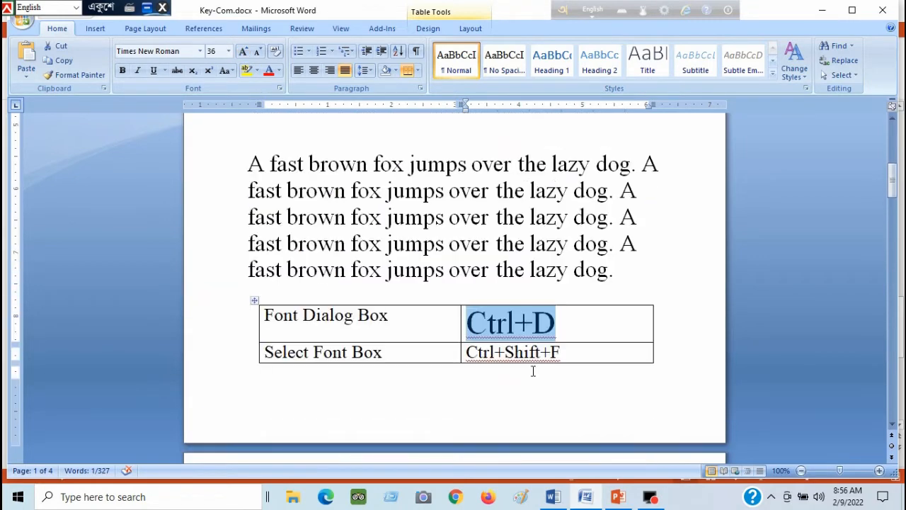
pyautogui.click(401, 244)
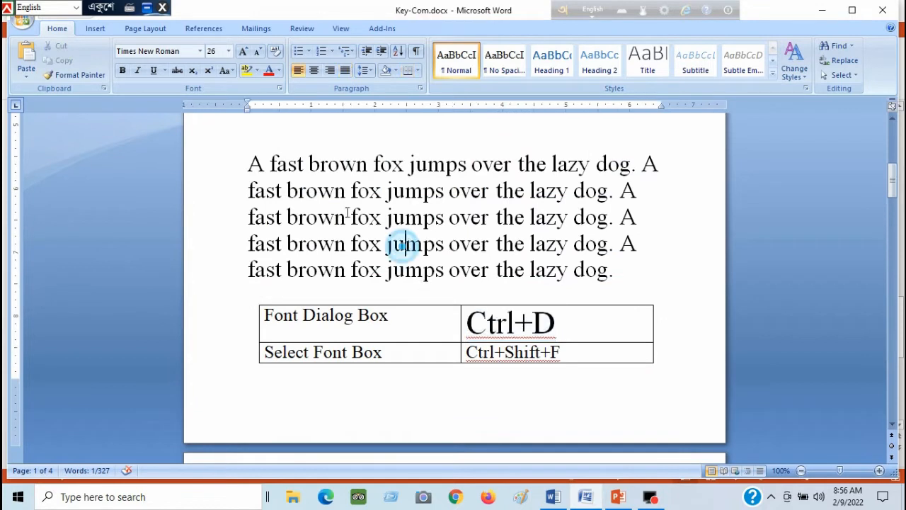
pyautogui.moveTo(249, 164); pyautogui.dragTo(631, 275)
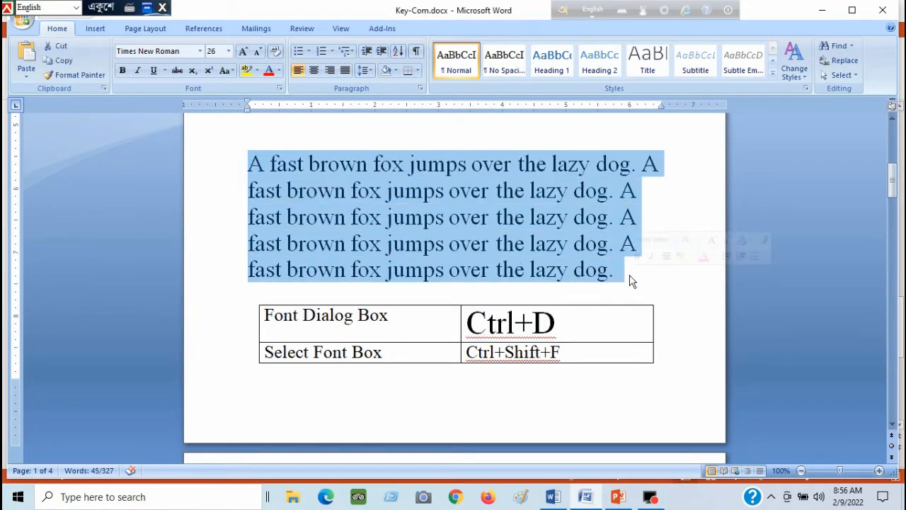
pyautogui.hotkey('ctrl', 'd')
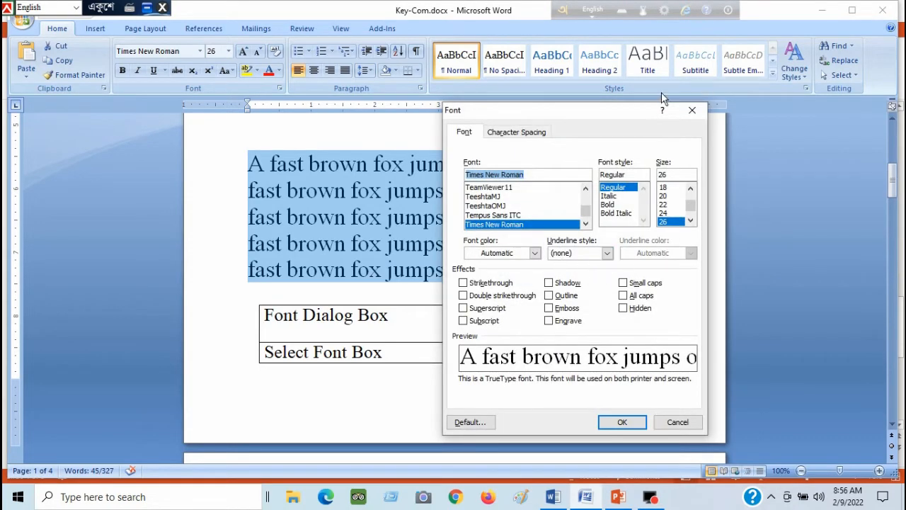
pyautogui.moveTo(593, 110); pyautogui.dragTo(630, 92)
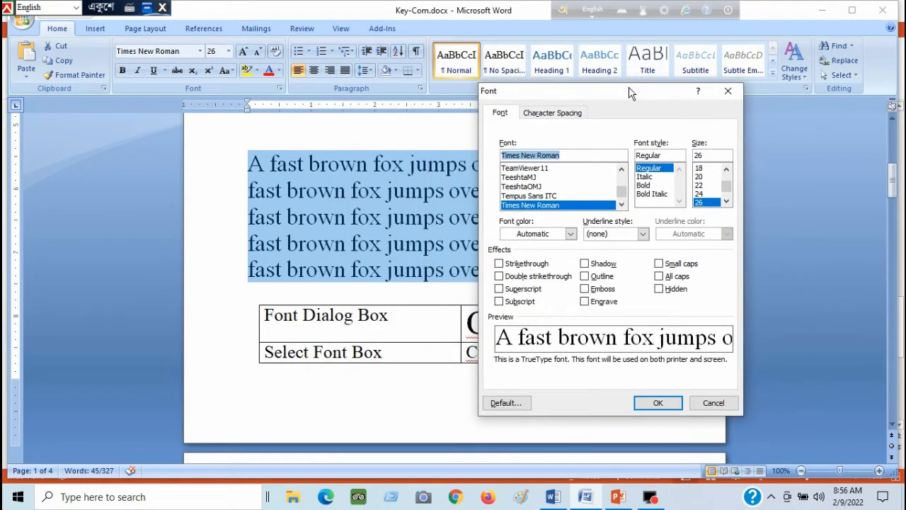
# Preview the Bold Italic style on the sample paragraph, then the Regular style at 48 pt
pyautogui.click(648, 195)
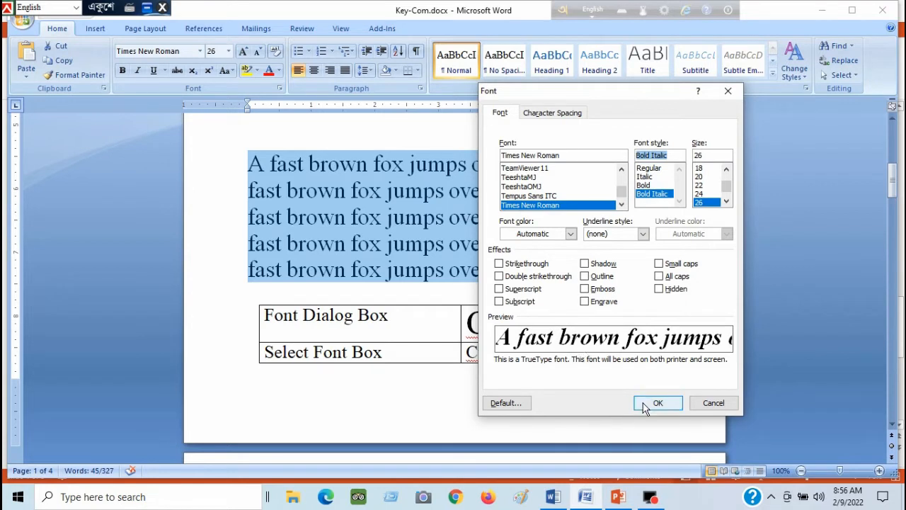
pyautogui.click(650, 167)
pyautogui.click(726, 202)
pyautogui.click(725, 202)
pyautogui.click(726, 202)
pyautogui.click(706, 203)
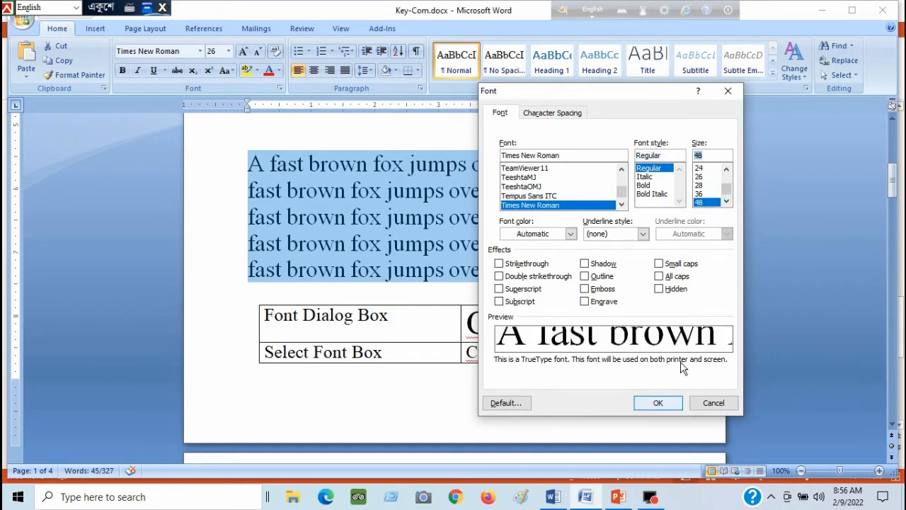
# Set the sample paragraph's font size to 20 pt
pyautogui.click(726, 170)
pyautogui.click(726, 170)
pyautogui.click(727, 170)
pyautogui.click(701, 176)
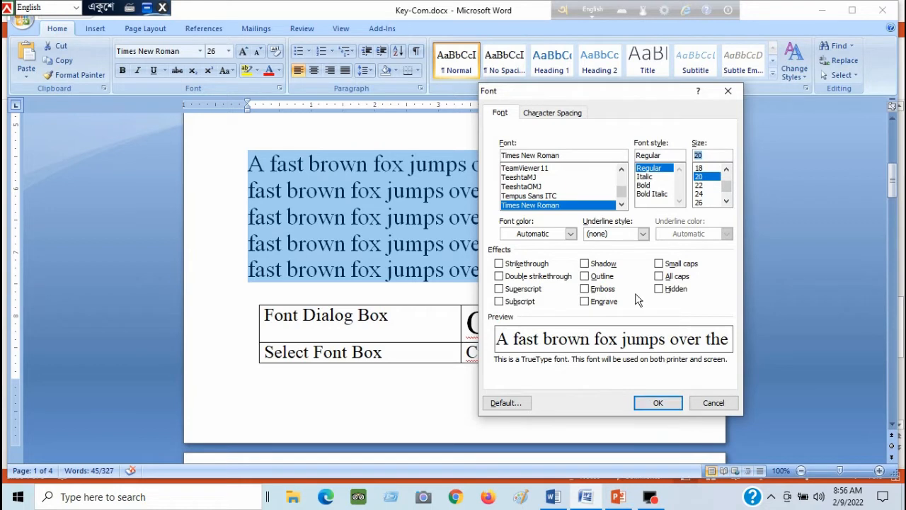
# Give the sample paragraph a thick dot-dash underline and a red font color, and apply the font settings
pyautogui.click(644, 235)
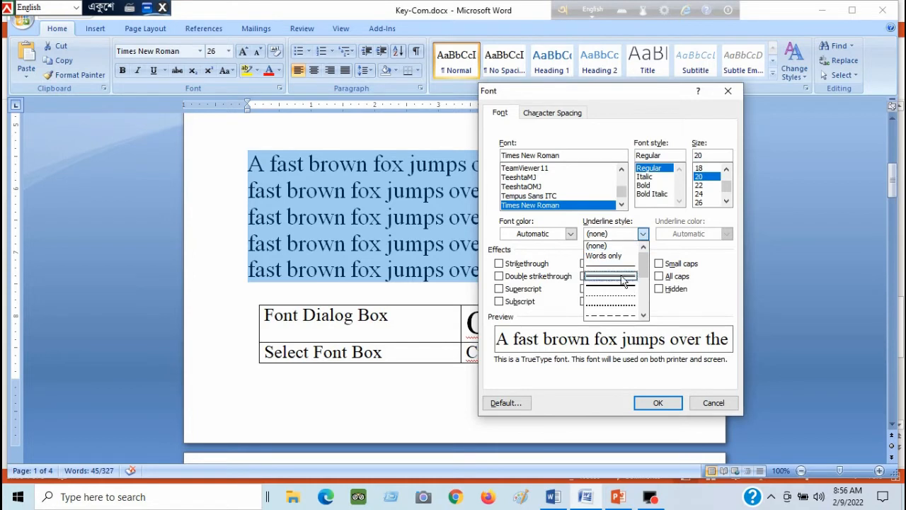
pyautogui.scroll(-2, 622, 303)
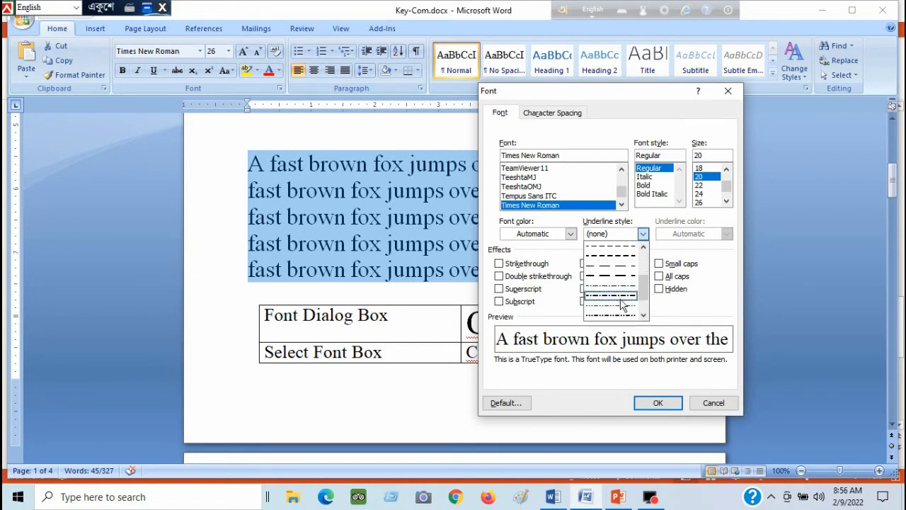
pyautogui.click(621, 300)
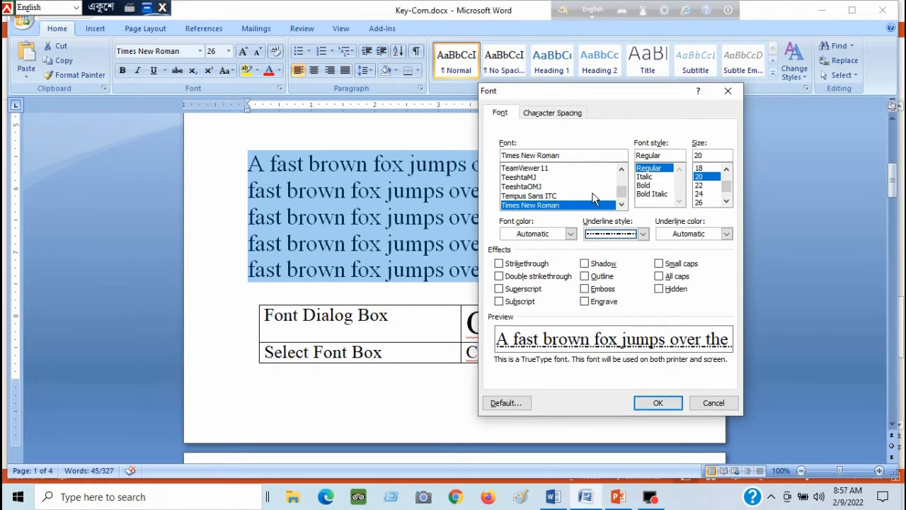
pyautogui.click(571, 235)
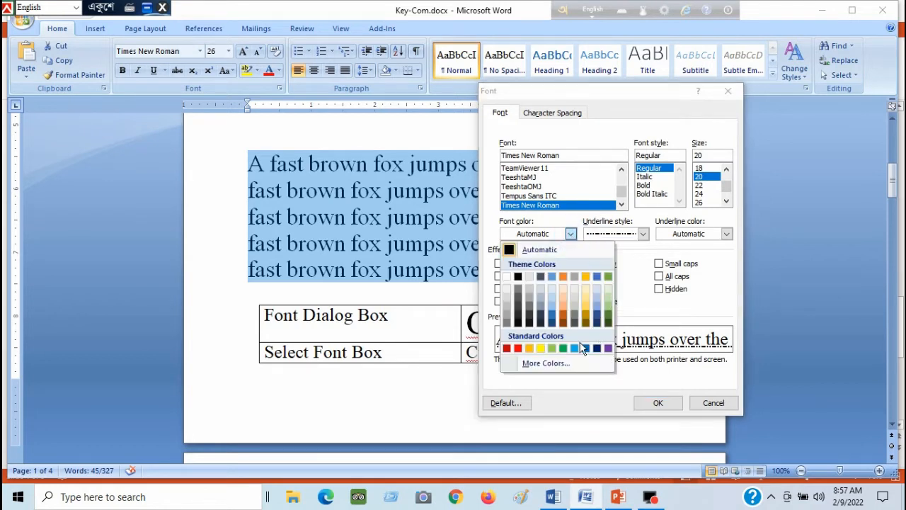
pyautogui.click(507, 347)
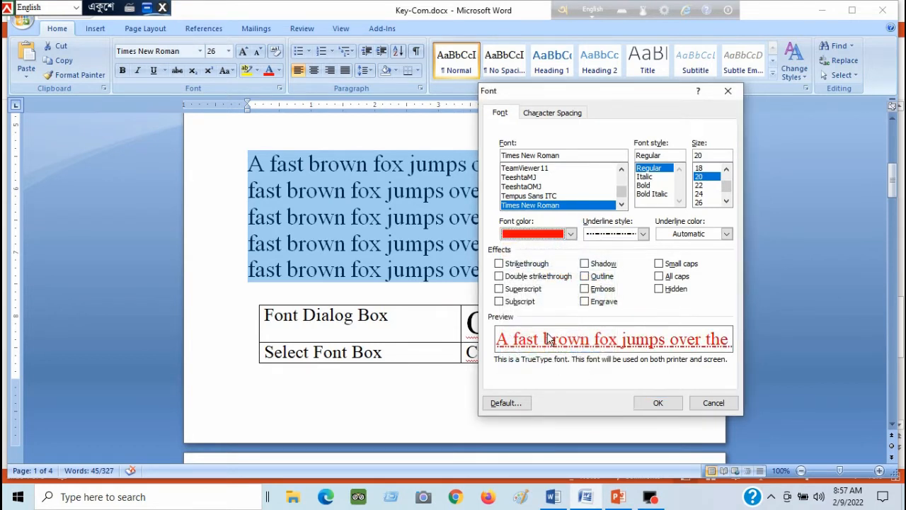
pyautogui.click(662, 401)
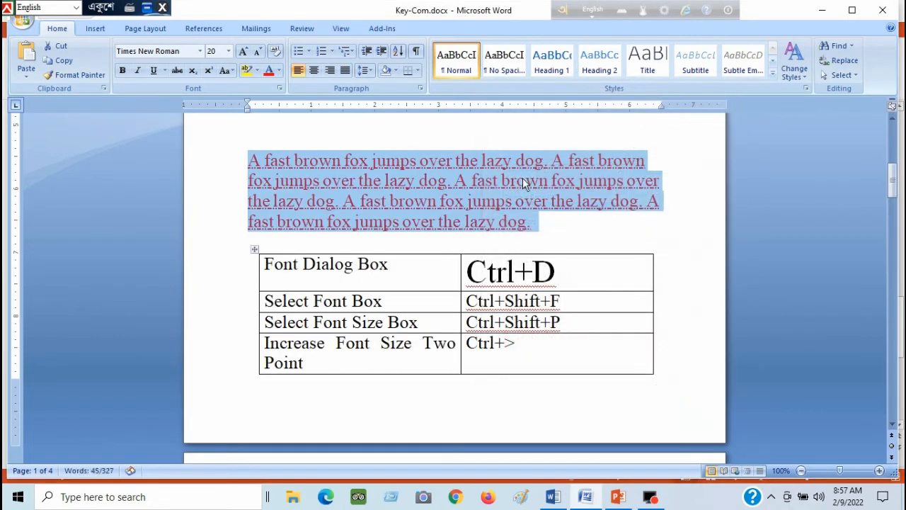
# Reselect the whole English sample paragraph and set its size to 24 pt in the Font dialog box
pyautogui.click(511, 181)
pyautogui.moveTo(247, 160); pyautogui.dragTo(555, 224)
pyautogui.hotkey('ctrl', 'd')
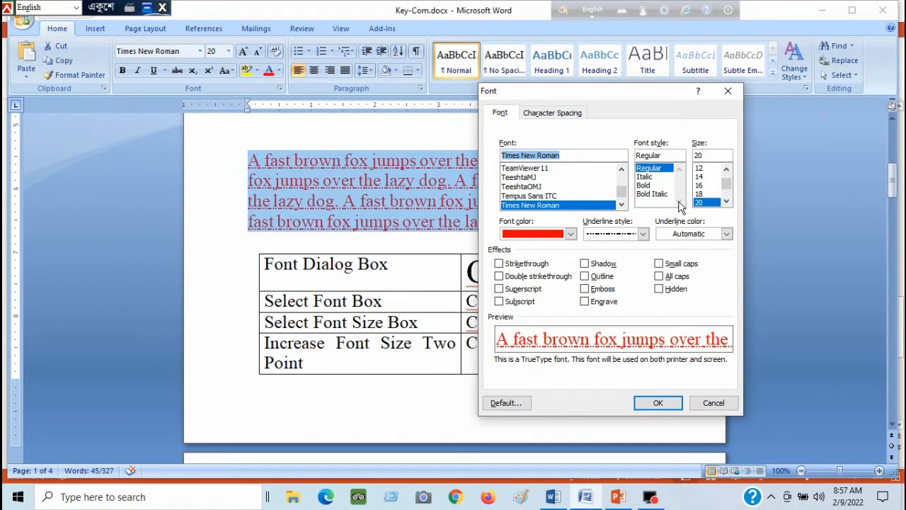
pyautogui.click(726, 202)
pyautogui.click(726, 202)
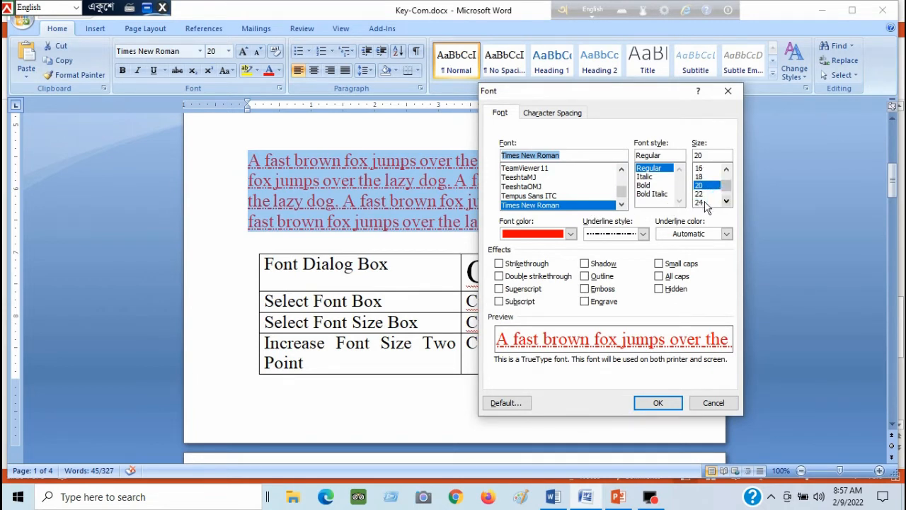
pyautogui.click(705, 202)
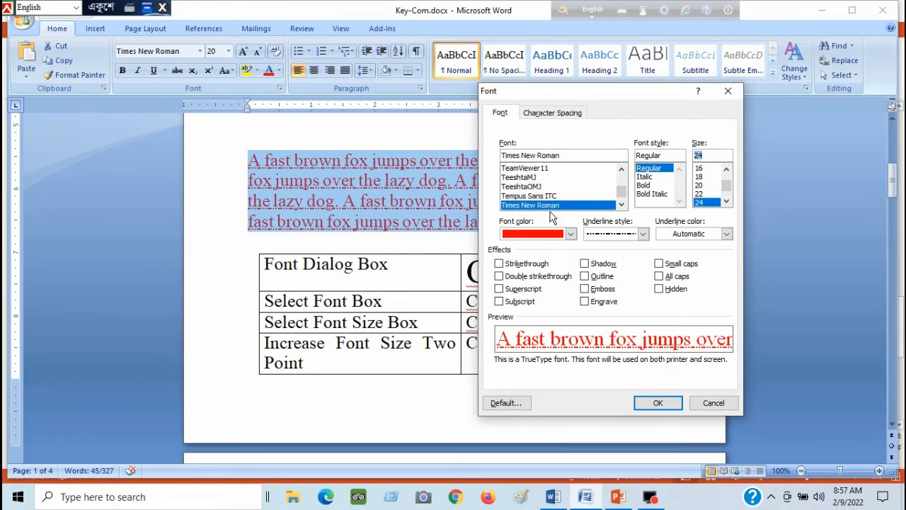
# Preview the fonts Trebuchet MS, TuragMJ and Tw Cen MT on the sample paragraph
pyautogui.click(621, 205)
pyautogui.click(621, 205)
pyautogui.click(621, 205)
pyautogui.click(621, 205)
pyautogui.click(621, 205)
pyautogui.click(542, 170)
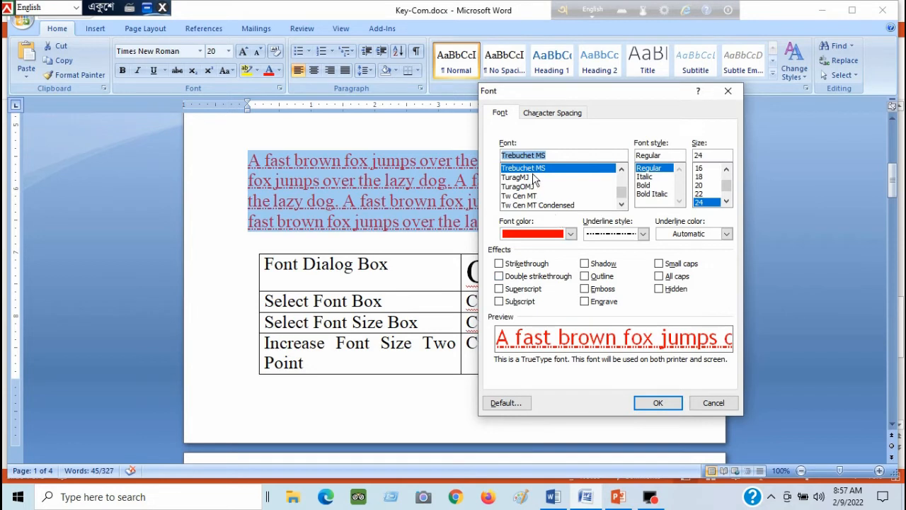
pyautogui.click(525, 177)
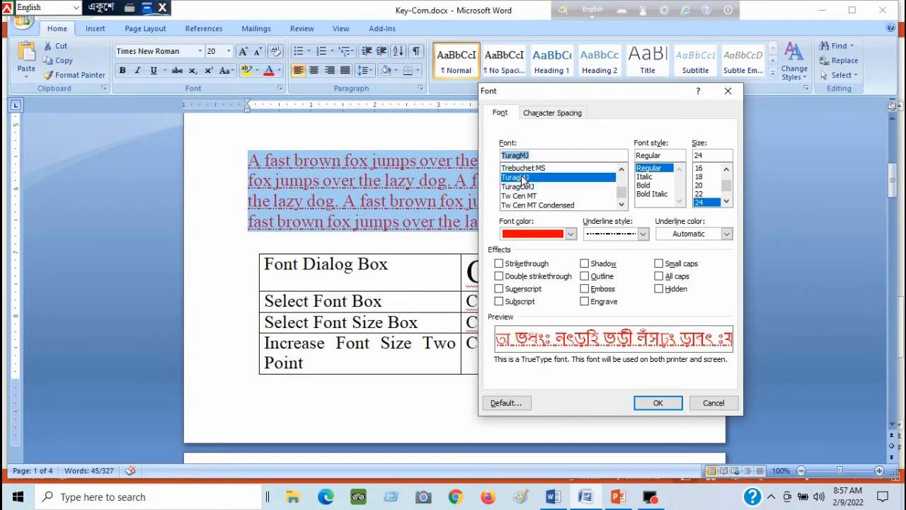
pyautogui.click(524, 196)
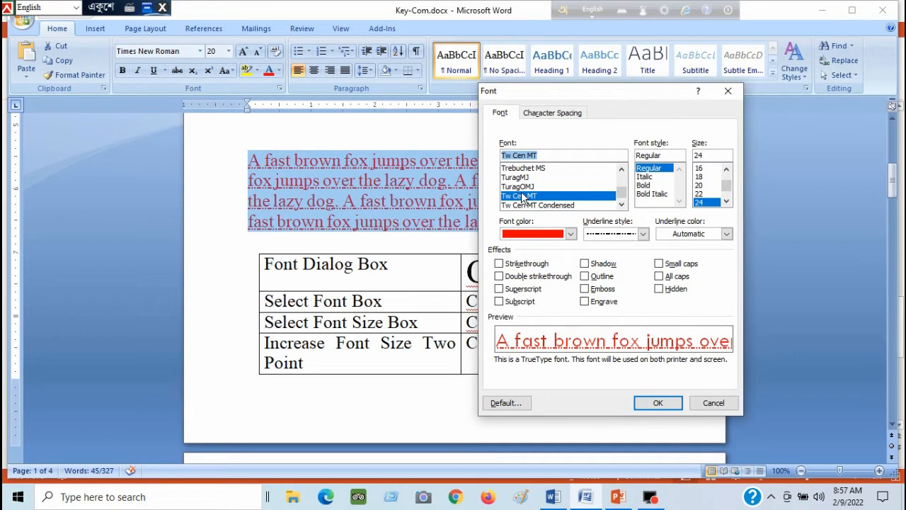
# Step through the fonts following Tw Cen MT and choose Vladimir Script for the sample paragraph
pyautogui.press('Down')
pyautogui.press('Down')
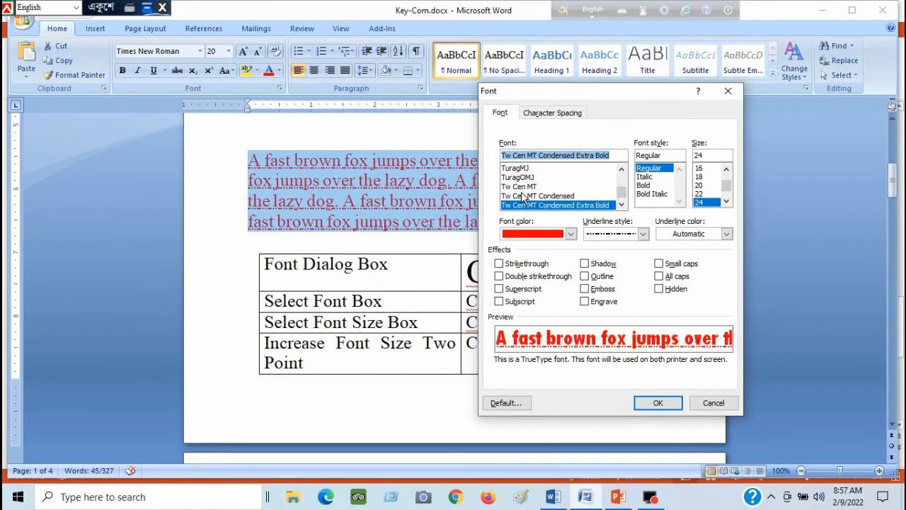
pyautogui.press('Down')
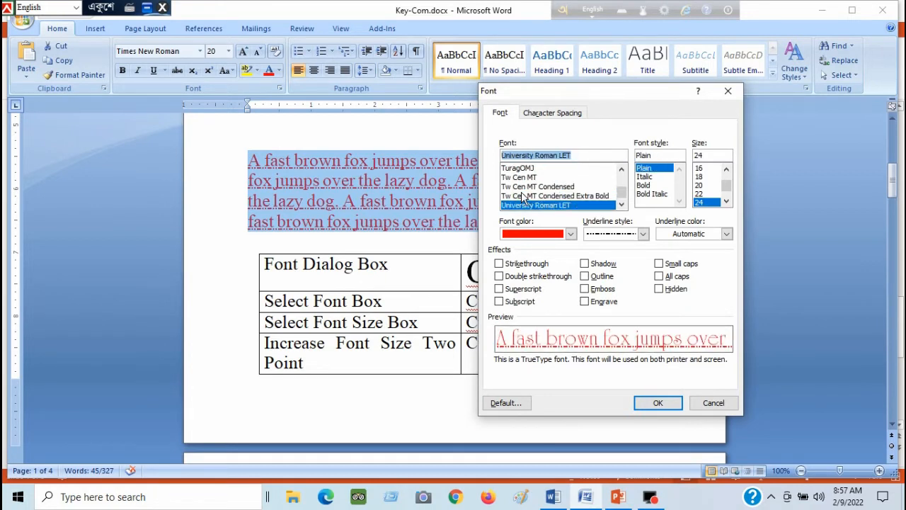
pyautogui.press('Down')
pyautogui.press('Down')
pyautogui.press('Down')
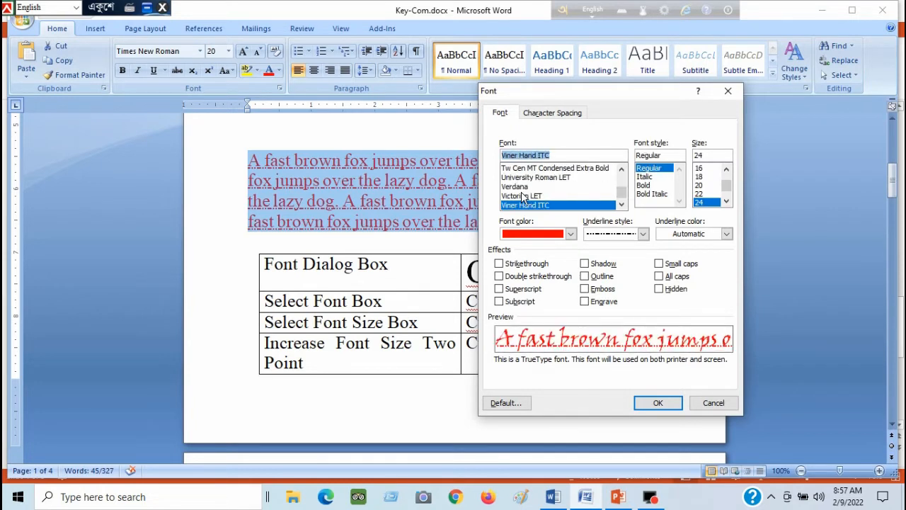
pyautogui.press('Down')
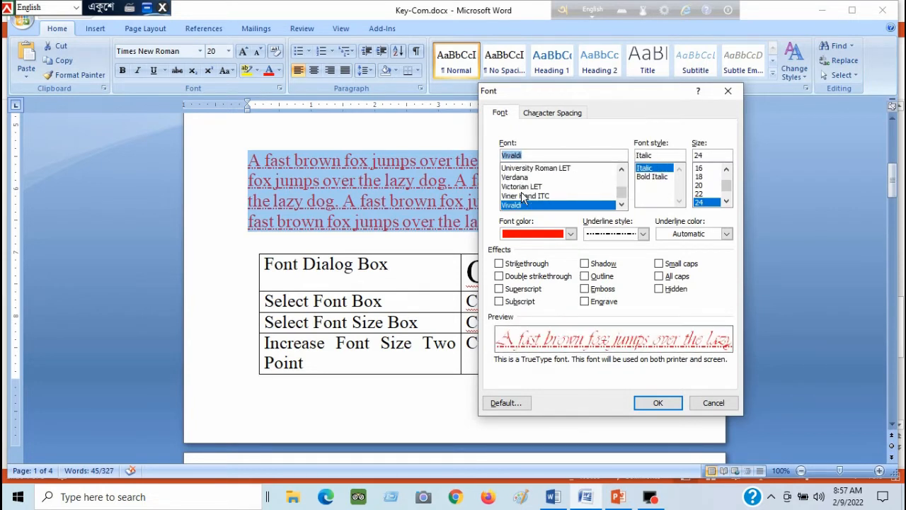
pyautogui.press('Down')
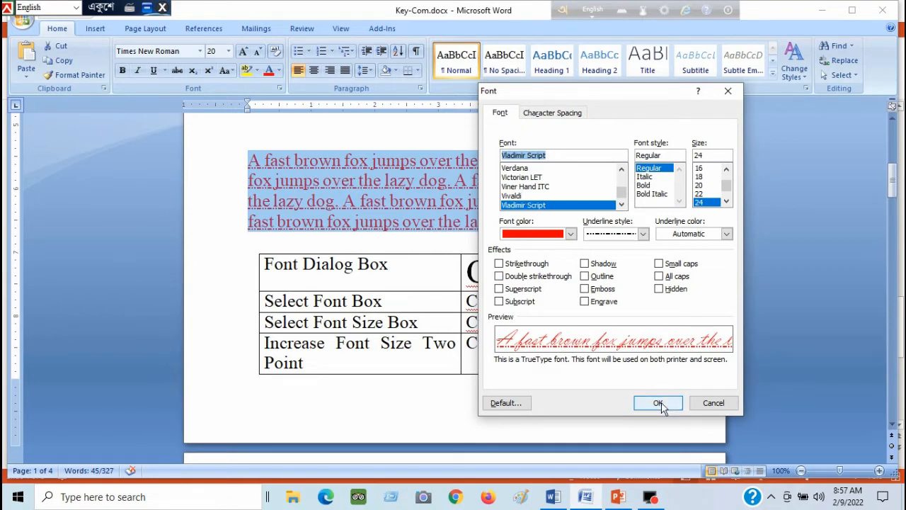
# Set the sample paragraph's font color to Automatic and apply the font settings
pyautogui.click(570, 233)
pyautogui.click(549, 252)
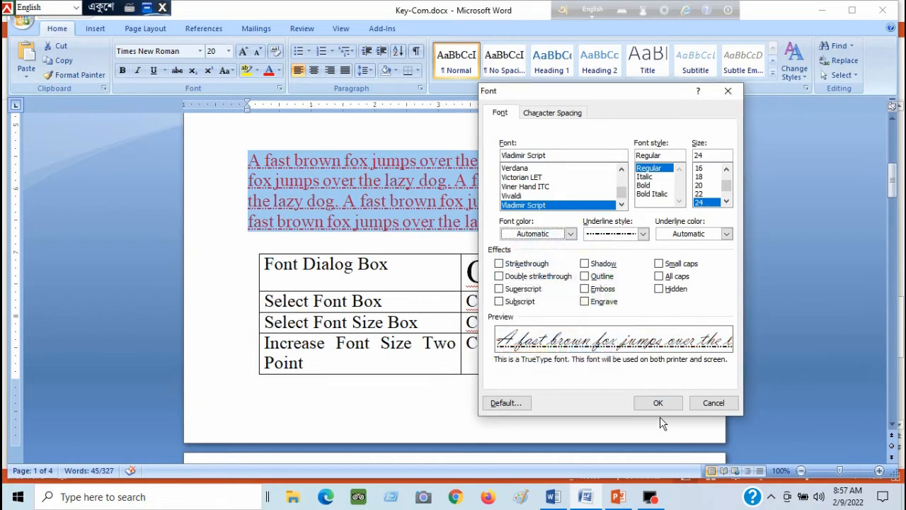
pyautogui.click(658, 401)
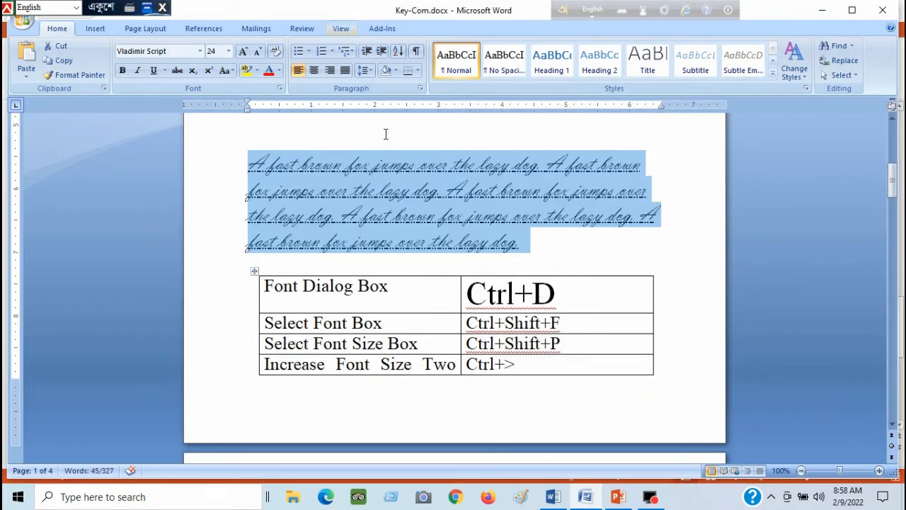
pyautogui.click(384, 191)
pyautogui.moveTo(243, 165); pyautogui.dragTo(455, 192)
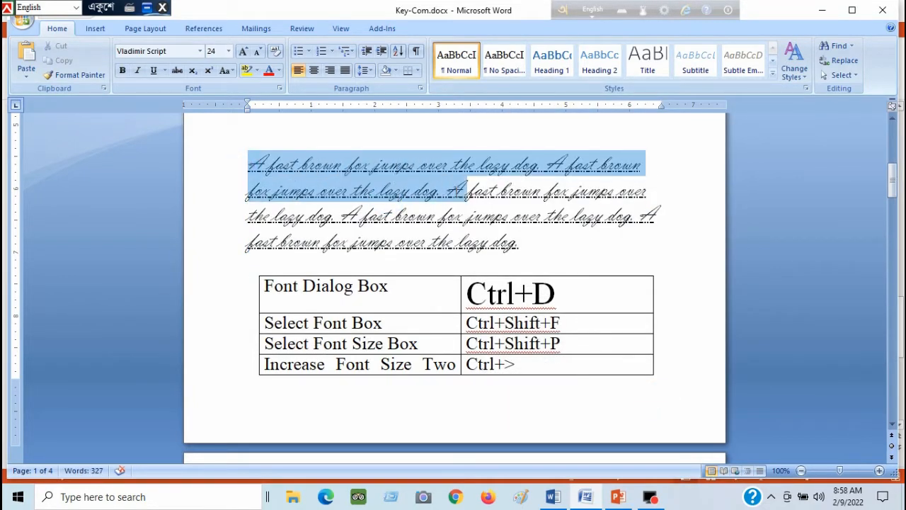
pyautogui.click(383, 216)
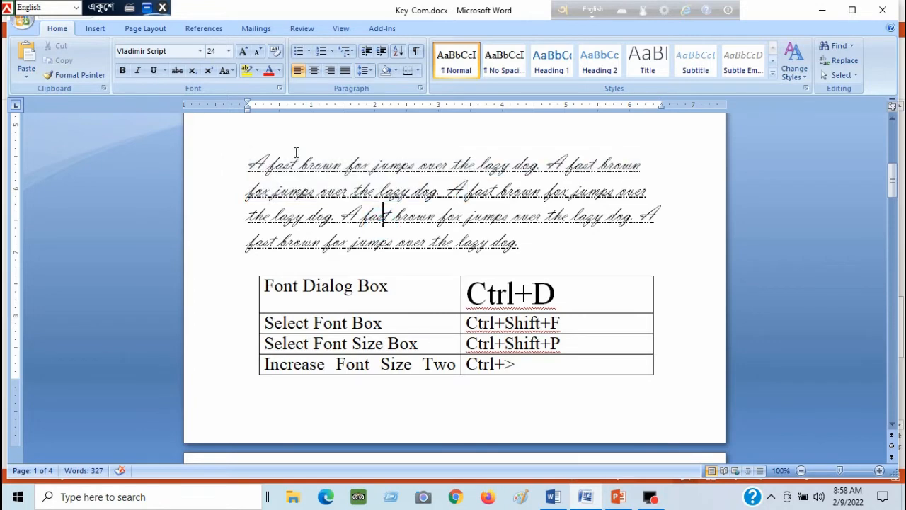
pyautogui.click(200, 51)
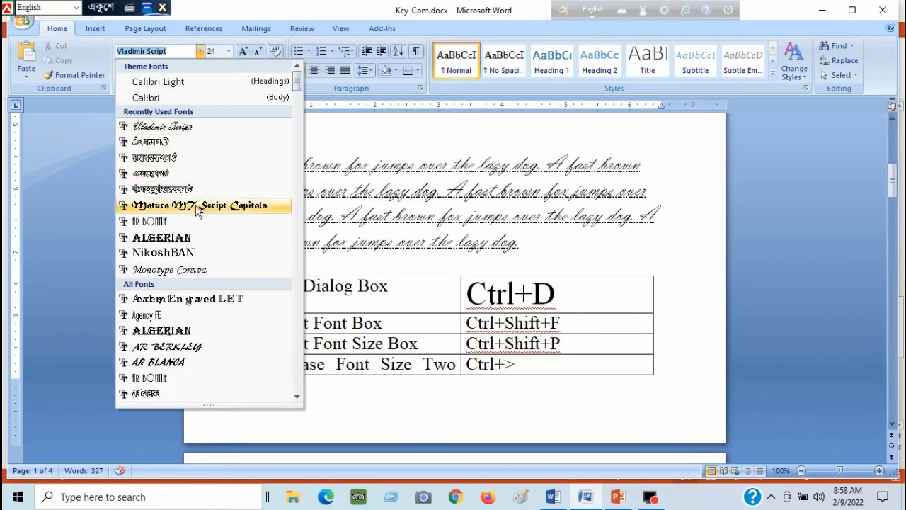
pyautogui.click(482, 206)
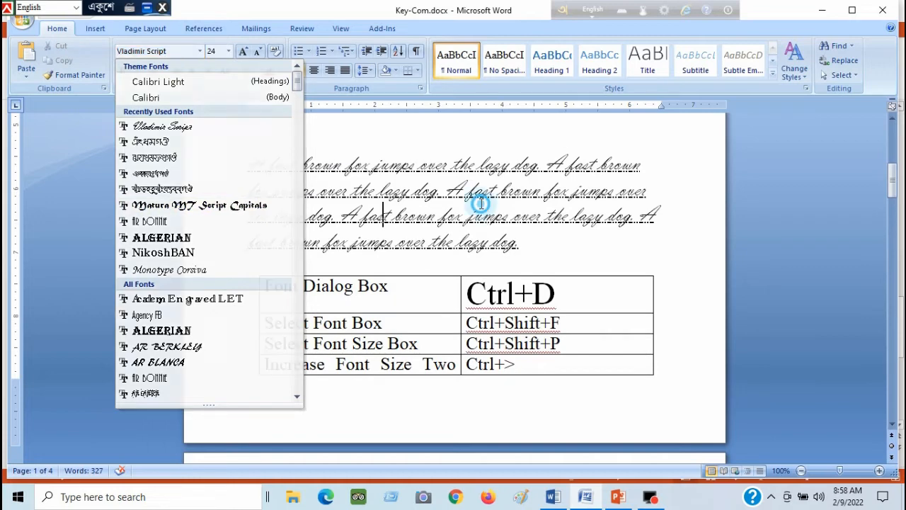
# Change the whole English sample paragraph's font to AR BERKLEY in the Font dialog box and deselect the text
pyautogui.moveTo(247, 166); pyautogui.dragTo(536, 247)
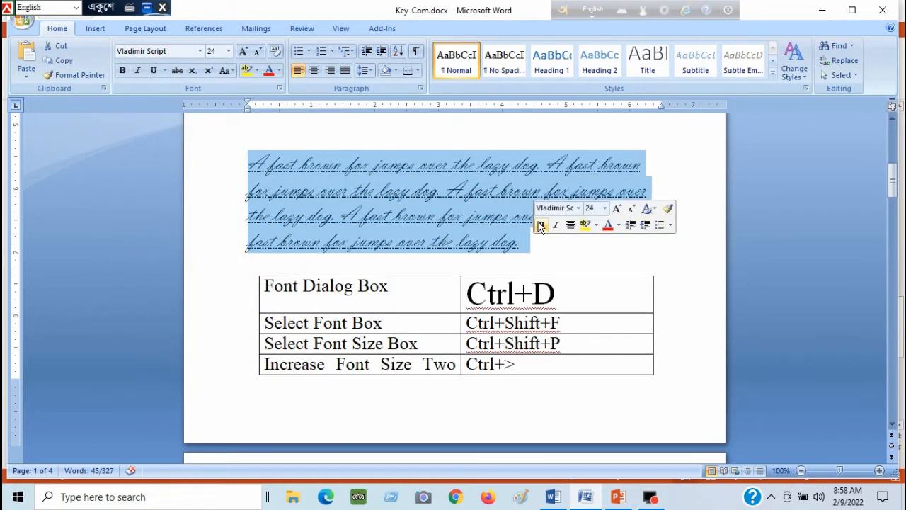
pyautogui.hotkey('ctrl', 'd')
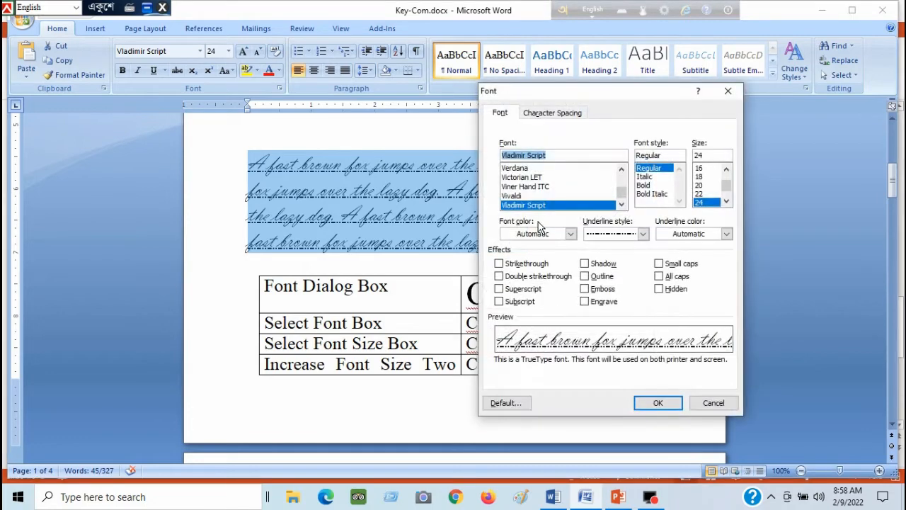
pyautogui.click(622, 205)
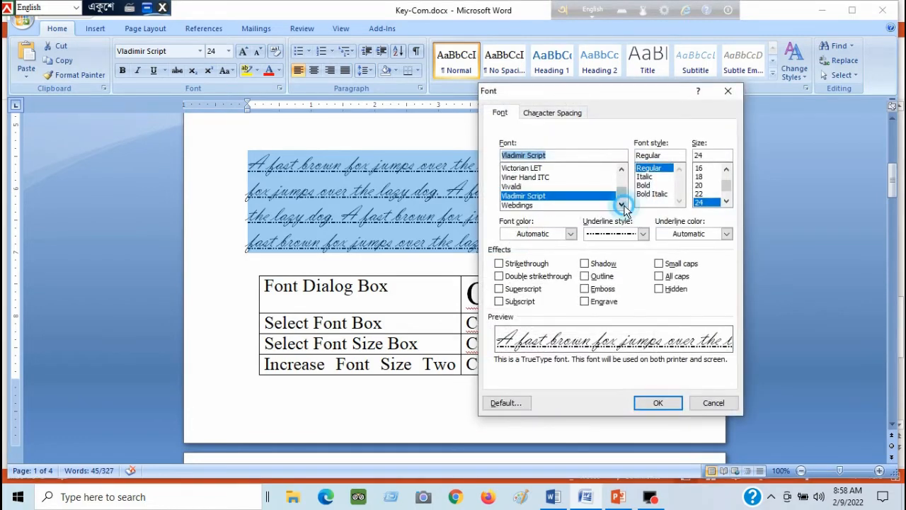
pyautogui.moveTo(623, 197); pyautogui.dragTo(621, 178)
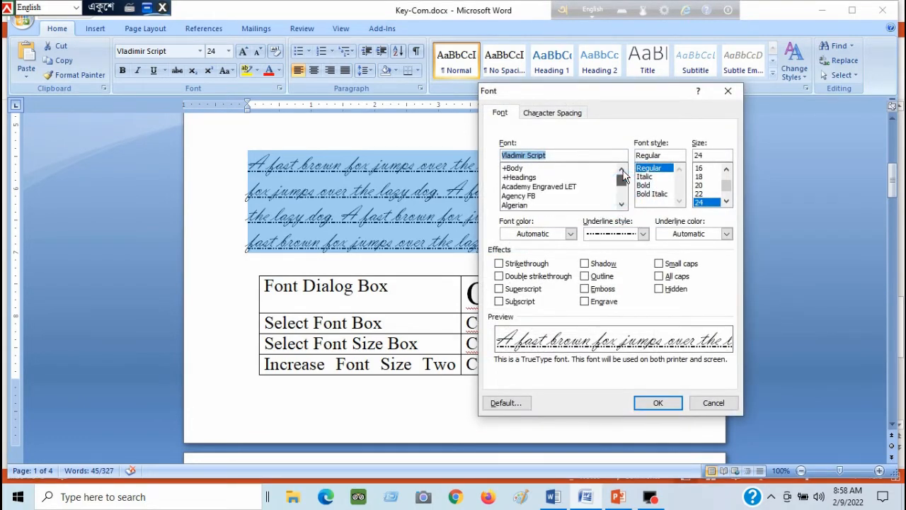
pyautogui.click(523, 198)
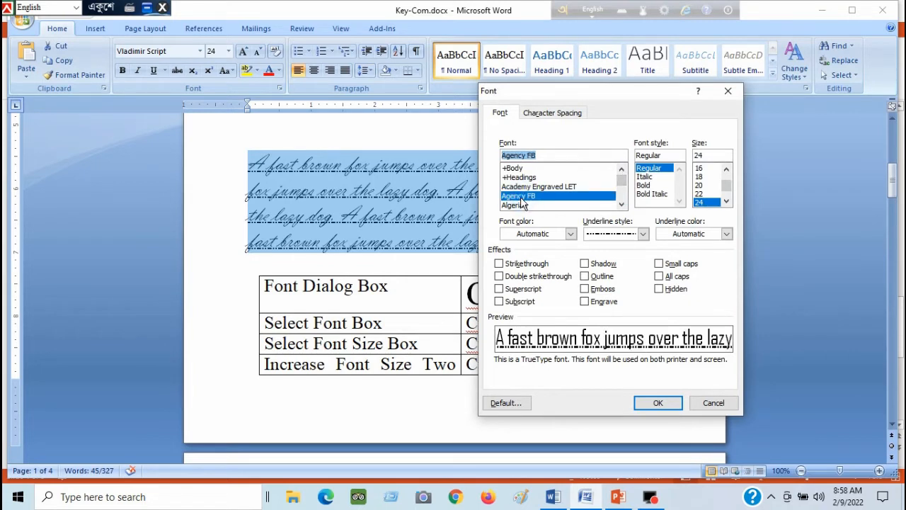
pyautogui.press('Down')
pyautogui.press('Down')
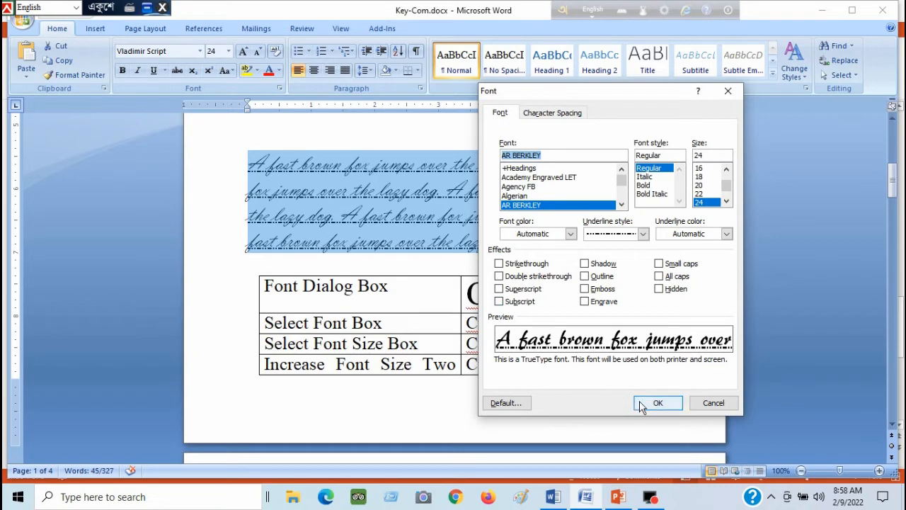
pyautogui.click(658, 402)
pyautogui.click(523, 209)
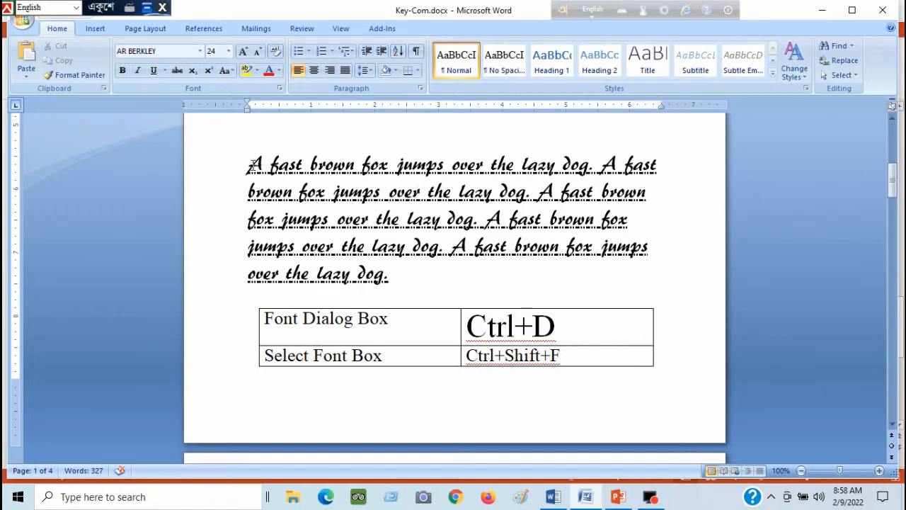
# Reselect the whole sample paragraph, view its settings in the Font dialog box and close the dialog without applying anything
pyautogui.moveTo(247, 162); pyautogui.dragTo(551, 279)
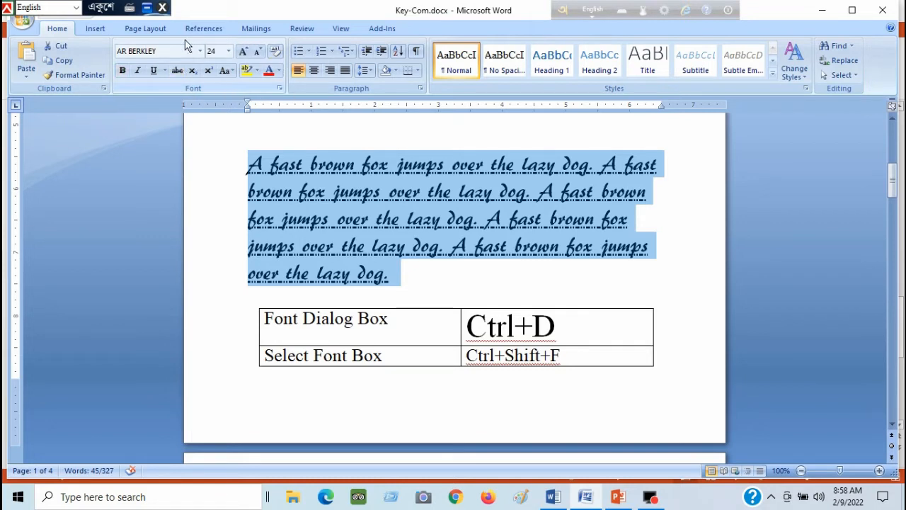
pyautogui.click(280, 90)
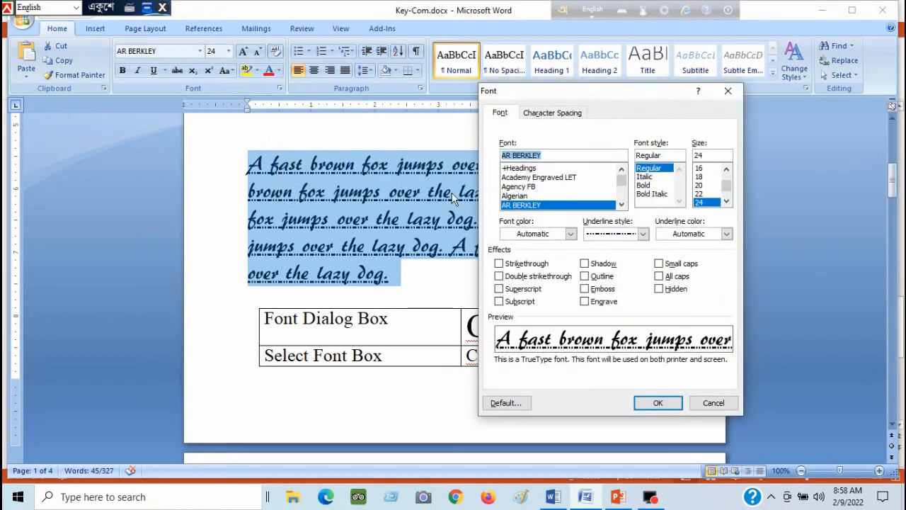
pyautogui.click(715, 402)
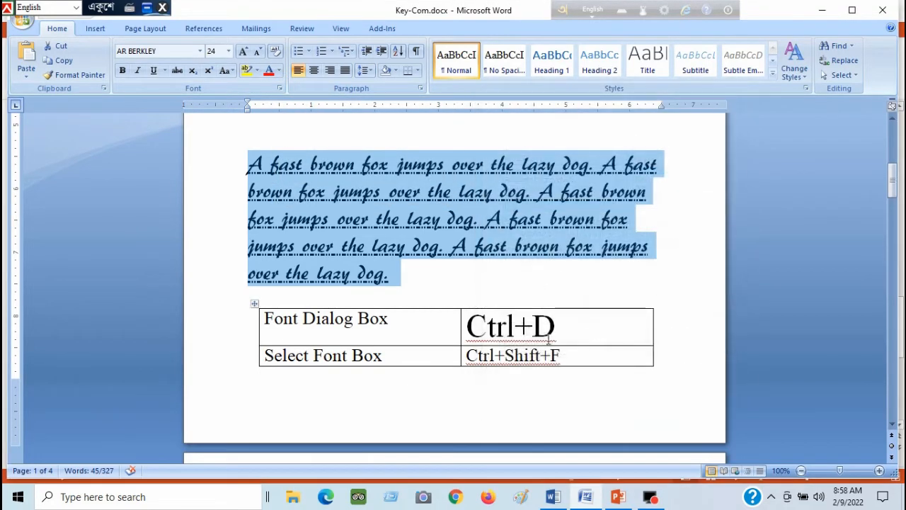
# Enlarge the Ctrl+] entry in the table's Increase Font One Point row to 80 pt and deselect it
pyautogui.click(531, 248)
pyautogui.scroll(-6, 532, 251)
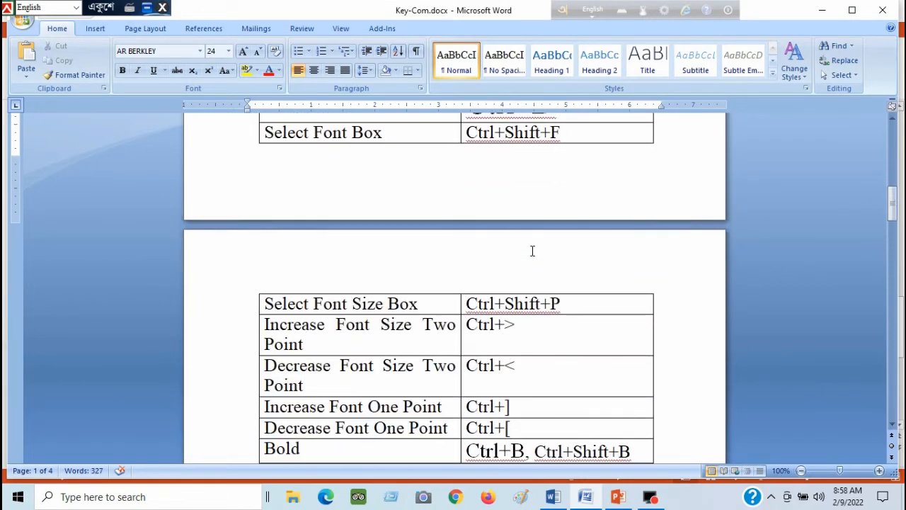
pyautogui.scroll(-2, 533, 251)
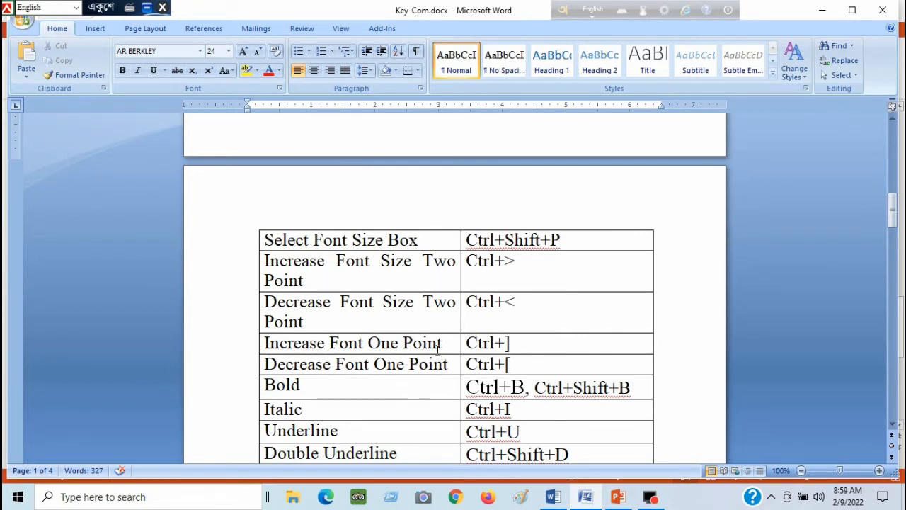
pyautogui.scroll(-2, 438, 347)
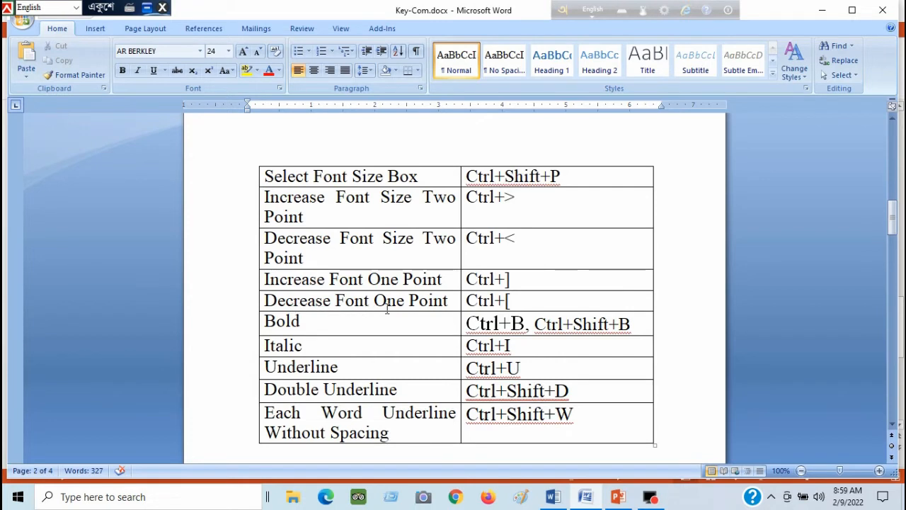
pyautogui.moveTo(467, 279); pyautogui.dragTo(511, 280)
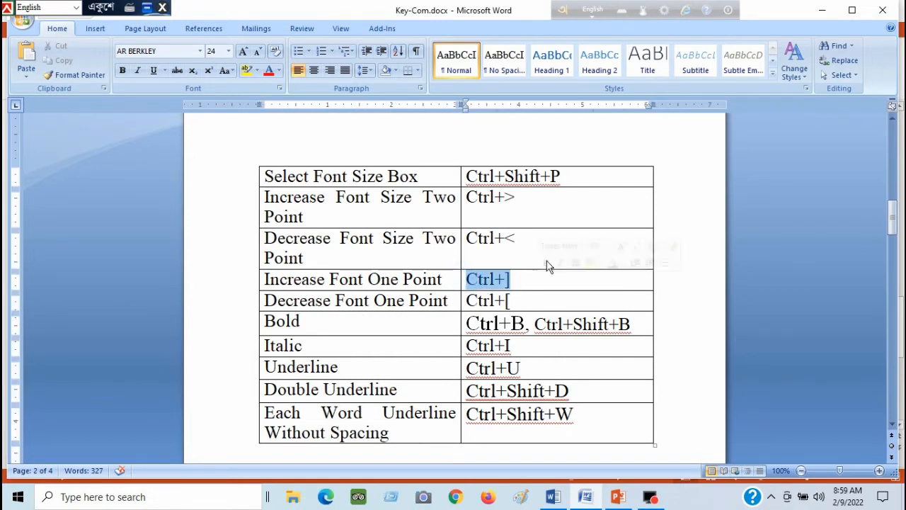
pyautogui.click(242, 55)
pyautogui.click(243, 55)
pyautogui.click(243, 55)
pyautogui.click(243, 56)
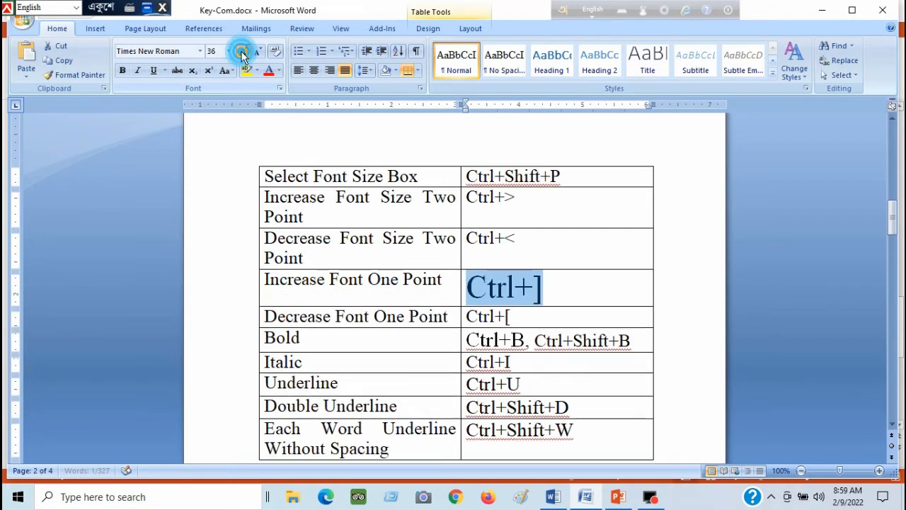
pyautogui.click(243, 55)
pyautogui.click(243, 55)
pyautogui.click(243, 55)
pyautogui.click(243, 55)
pyautogui.click(535, 340)
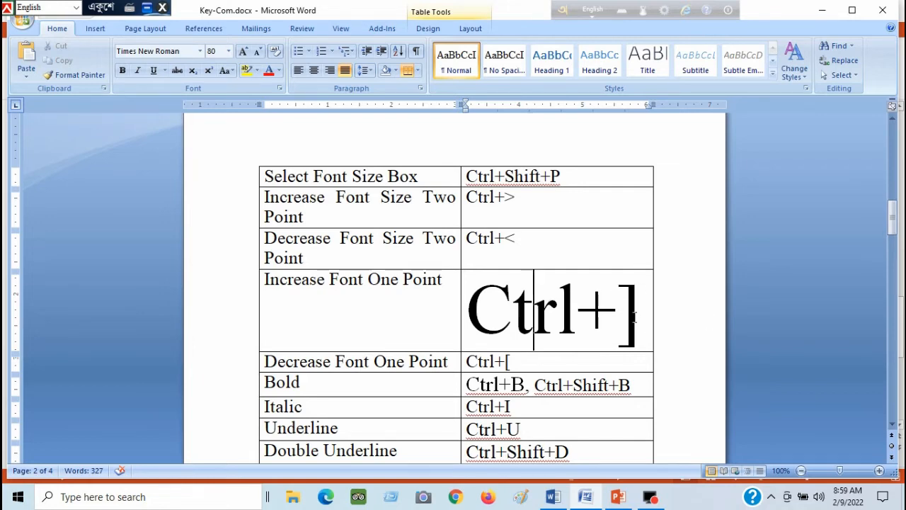
# Select the whole English sample paragraph again and remove its underline
pyautogui.scroll(9, 572, 283)
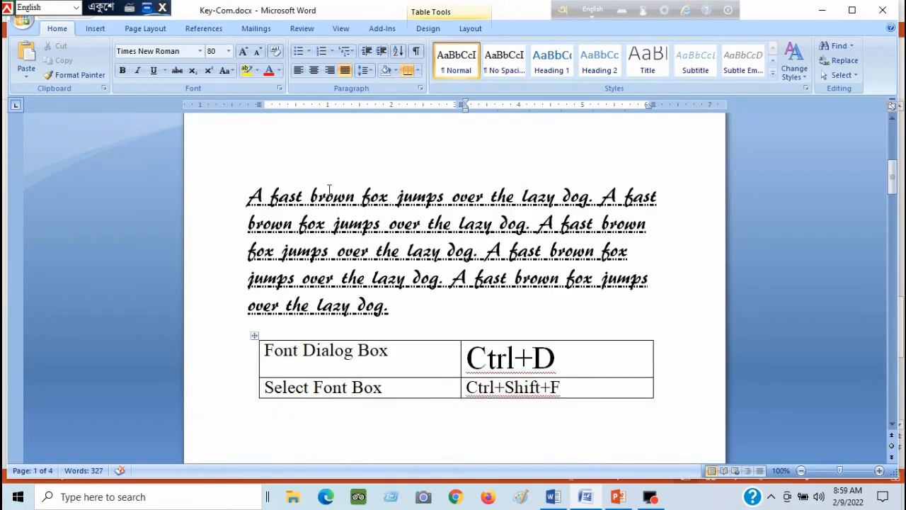
pyautogui.moveTo(248, 200); pyautogui.dragTo(396, 306)
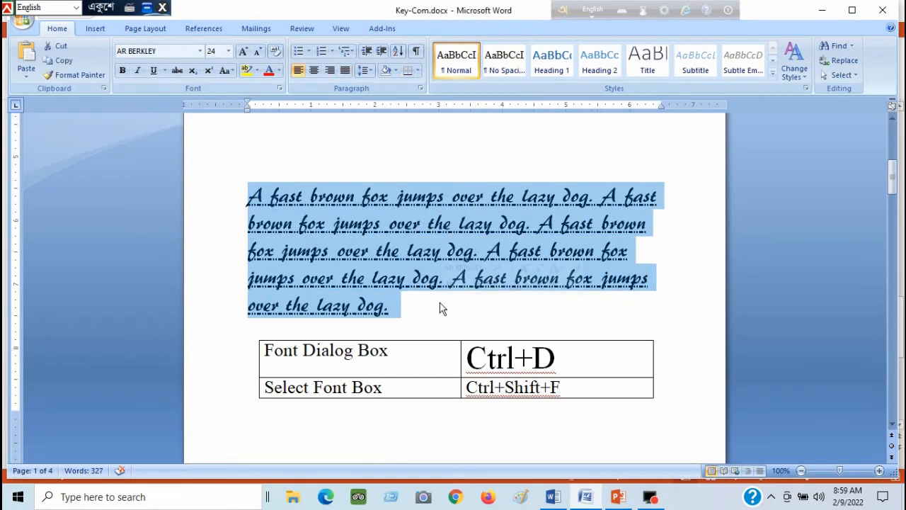
pyautogui.click(155, 71)
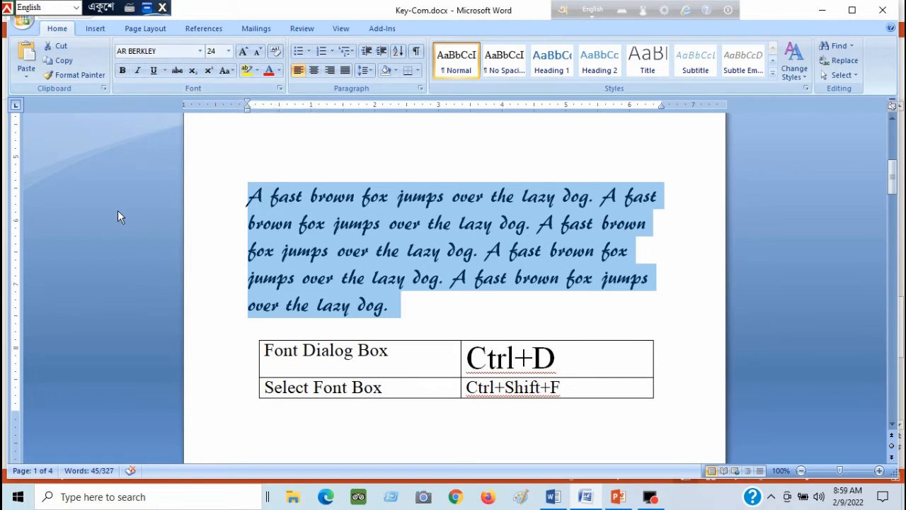
# Increase the selected sample paragraph's font size one point at a time up to 33 pt
pyautogui.hotkey('ctrl', ']')
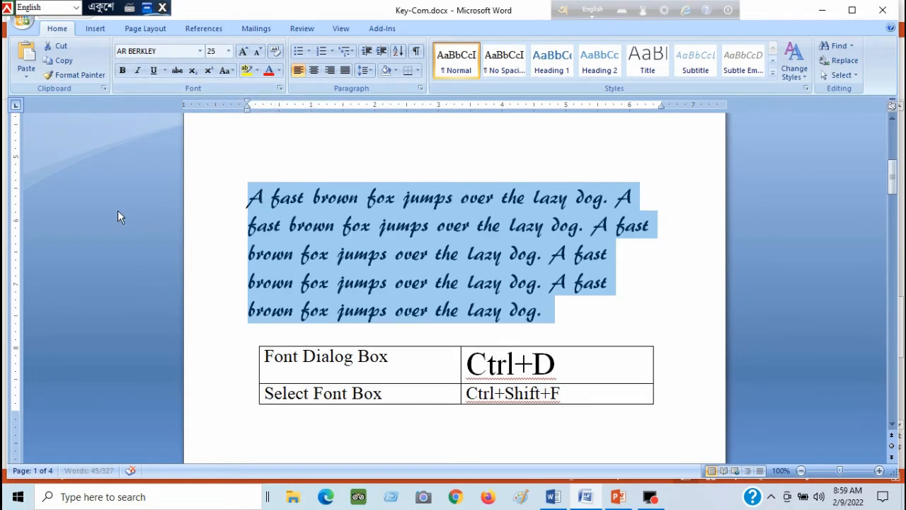
pyautogui.hotkey('ctrl', ']')
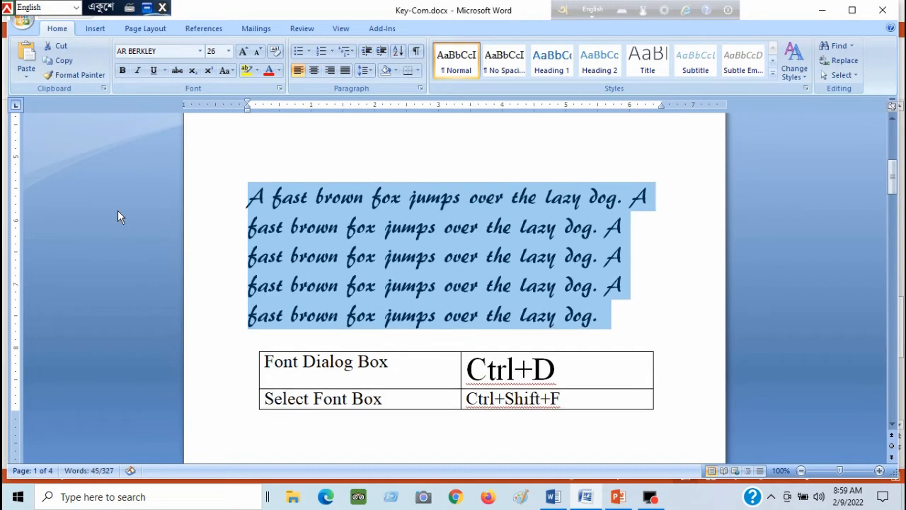
pyautogui.hotkey('ctrl', ']')
pyautogui.hotkey('ctrl', ']')
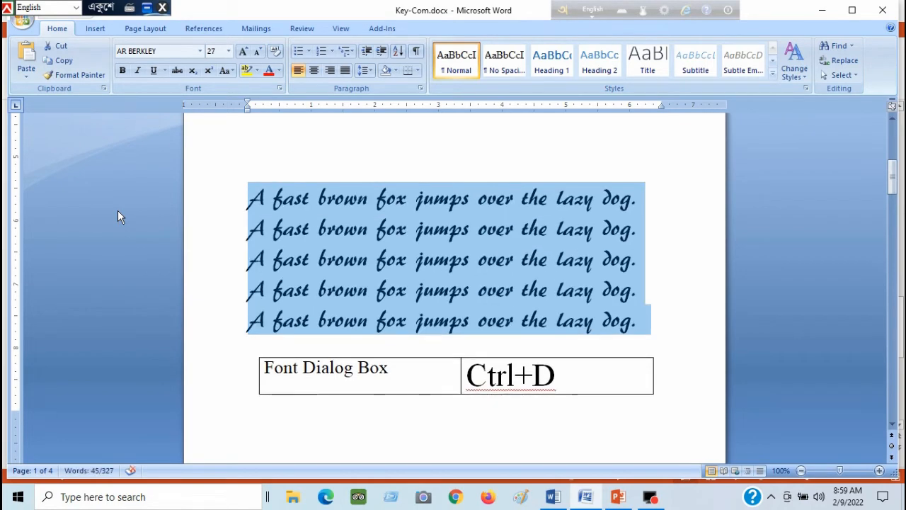
pyautogui.hotkey('ctrl', ']')
pyautogui.hotkey('ctrl', ']')
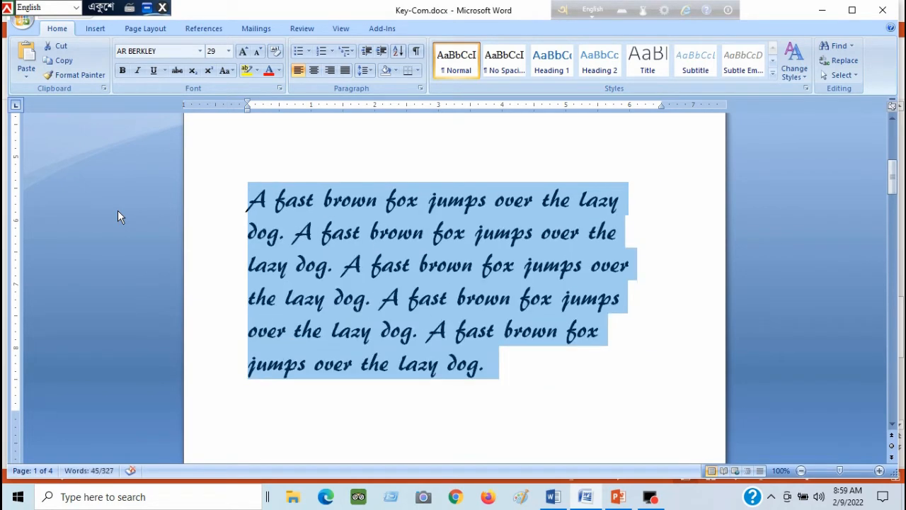
pyautogui.hotkey('ctrl', ']')
pyautogui.hotkey('ctrl', ']')
pyautogui.hotkey('ctrl', ']')
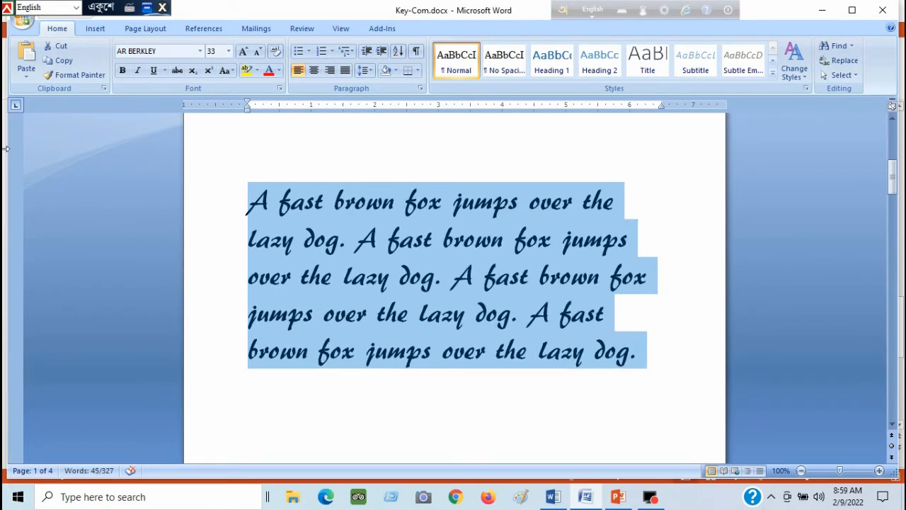
# Preview the preset font sizes on the sample paragraph, and raise its size in one-point increments to 36 pt
pyautogui.click(228, 52)
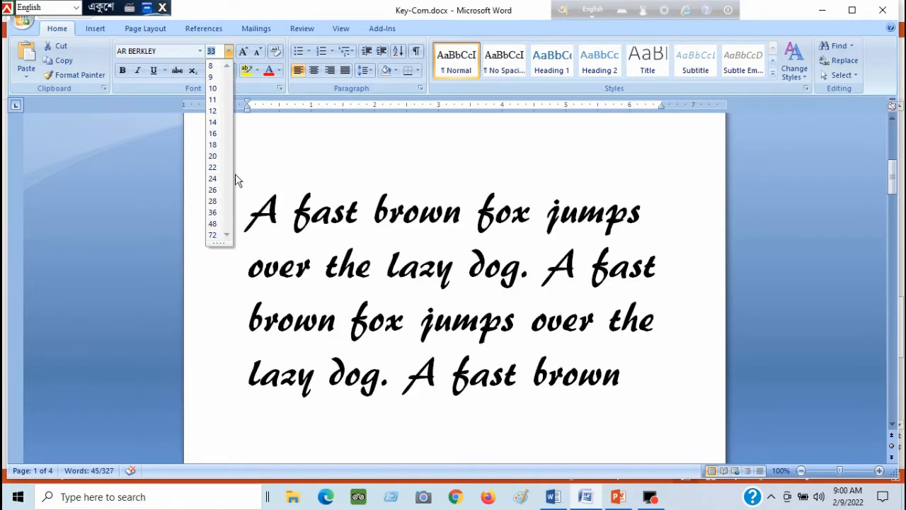
pyautogui.click(228, 51)
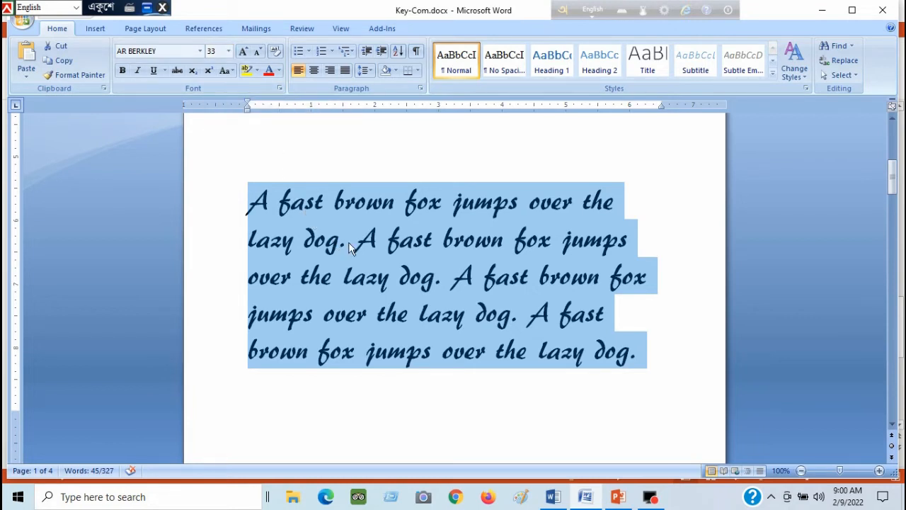
pyautogui.hotkey('ctrl', ']')
pyautogui.hotkey('ctrl', ']')
pyautogui.hotkey('ctrl', ']')
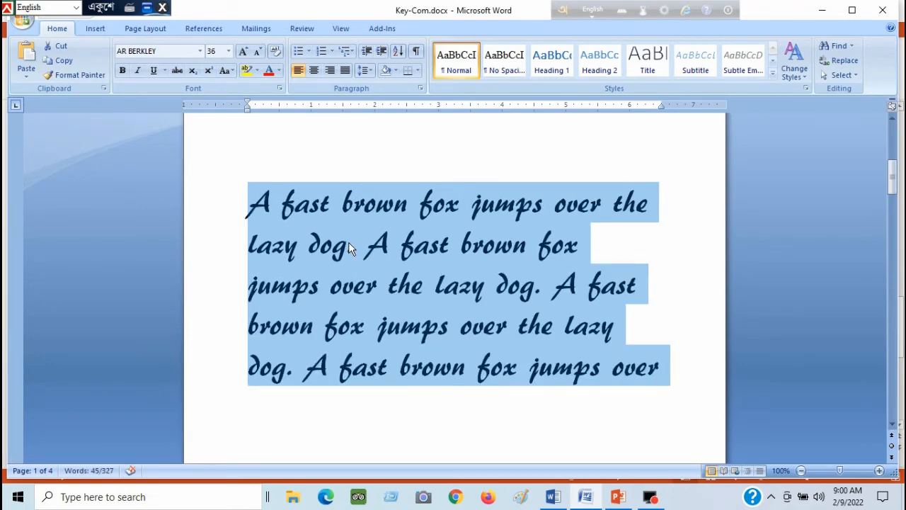
# Reduce the enlarged Ctrl+] entry in the Increase Font One Point row to 24 pt
pyautogui.scroll(-10, 425, 266)
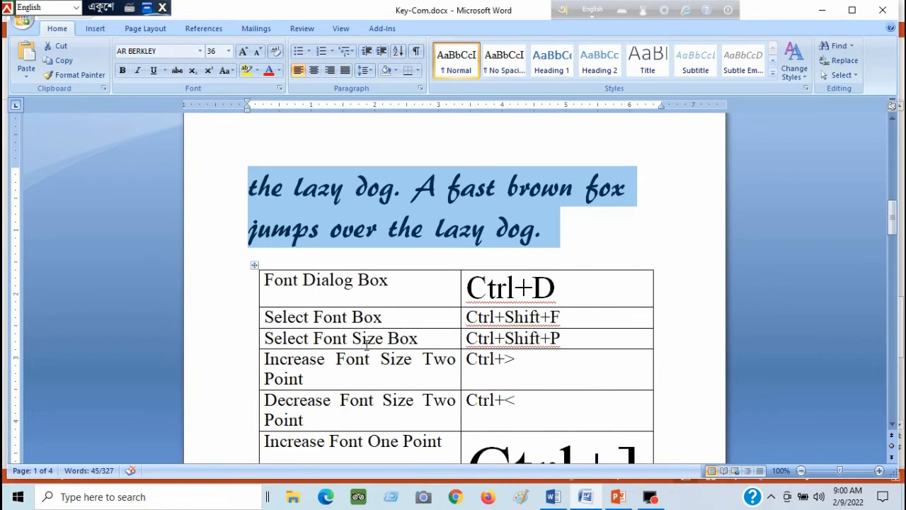
pyautogui.moveTo(464, 288); pyautogui.dragTo(563, 285)
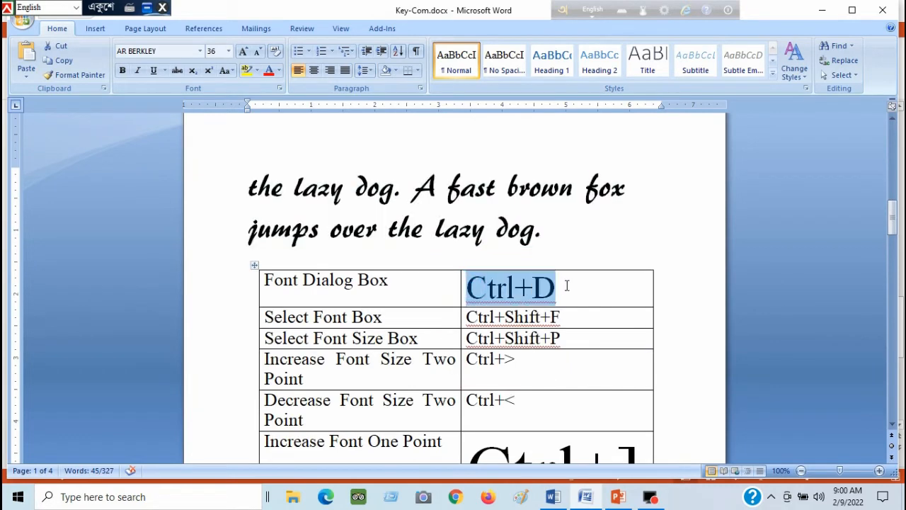
pyautogui.scroll(-5, 545, 350)
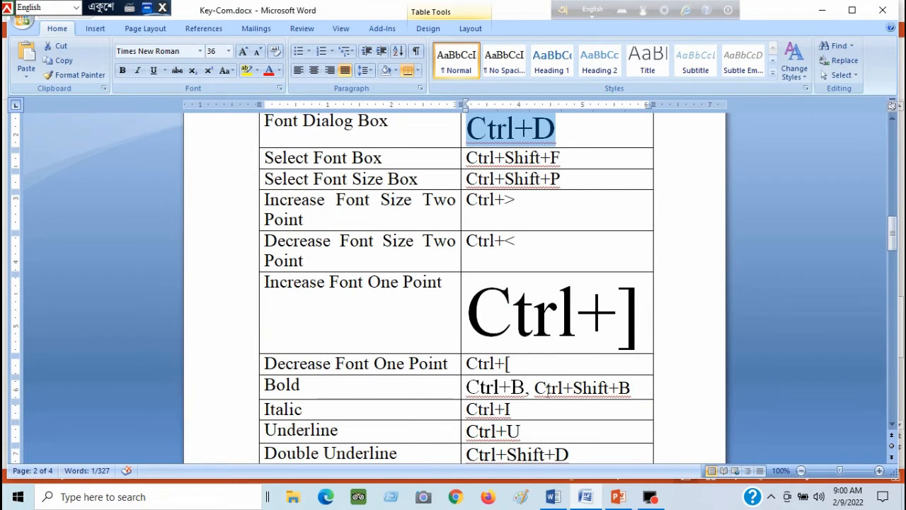
pyautogui.moveTo(469, 320); pyautogui.dragTo(640, 338)
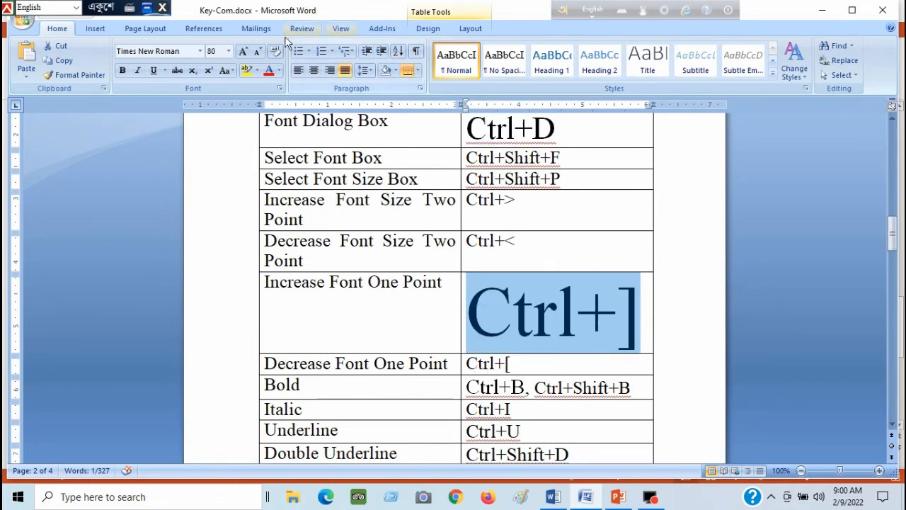
pyautogui.click(256, 52)
pyautogui.click(256, 52)
pyautogui.click(255, 53)
pyautogui.click(256, 53)
pyautogui.click(256, 52)
pyautogui.click(255, 52)
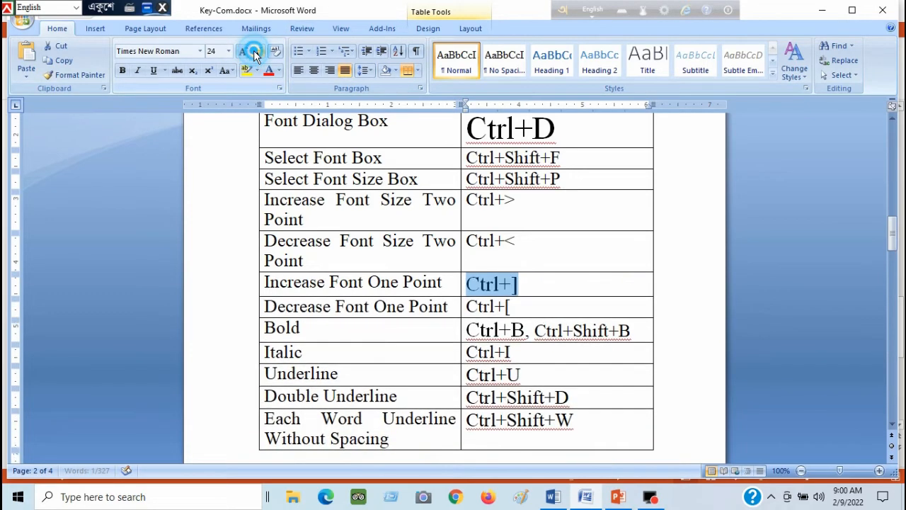
# Enlarge the Ctrl+[ entry in the table's Decrease Font One Point row to 72 pt
pyautogui.moveTo(468, 307); pyautogui.dragTo(550, 306)
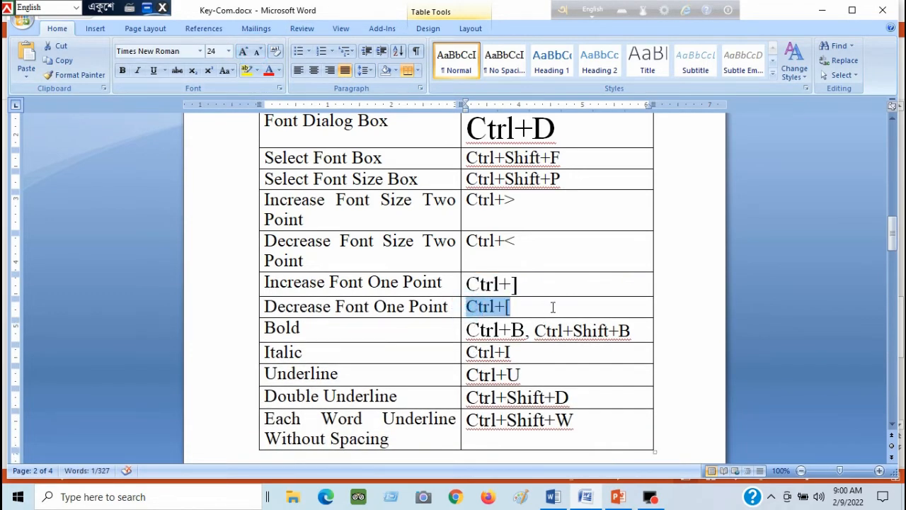
pyautogui.click(243, 53)
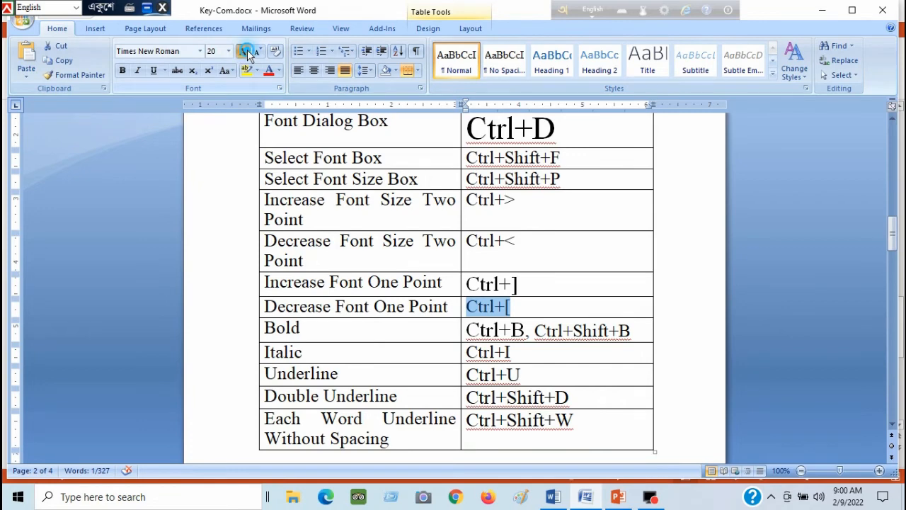
pyautogui.click(243, 52)
pyautogui.click(242, 52)
pyautogui.click(243, 52)
pyautogui.click(243, 53)
pyautogui.click(243, 52)
pyautogui.click(243, 52)
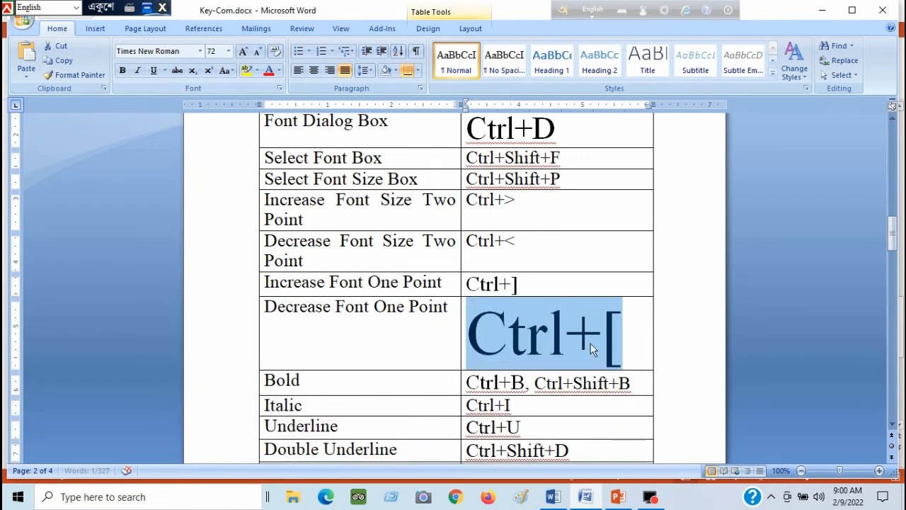
# Reduce the sample paragraph's font size one point at a time to 27 pt
pyautogui.click(570, 332)
pyautogui.scroll(10, 479, 269)
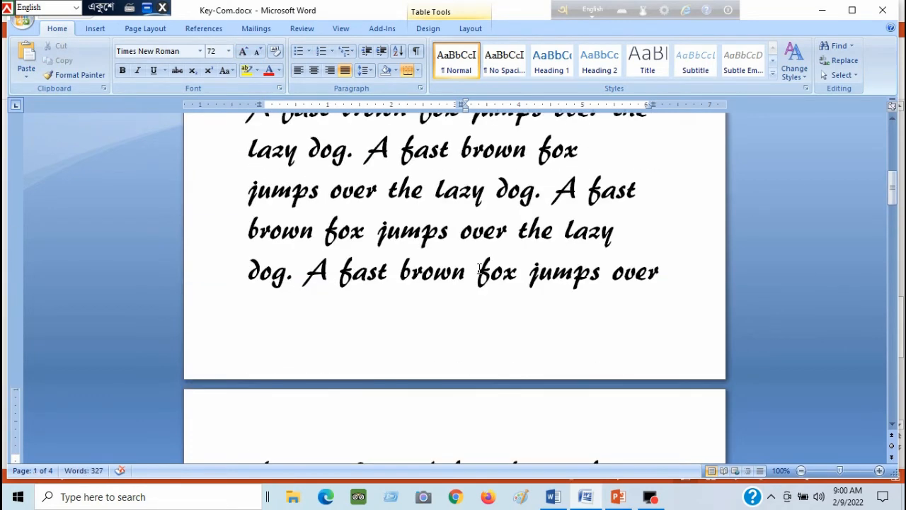
pyautogui.scroll(3, 479, 269)
pyautogui.moveTo(249, 206); pyautogui.dragTo(625, 262)
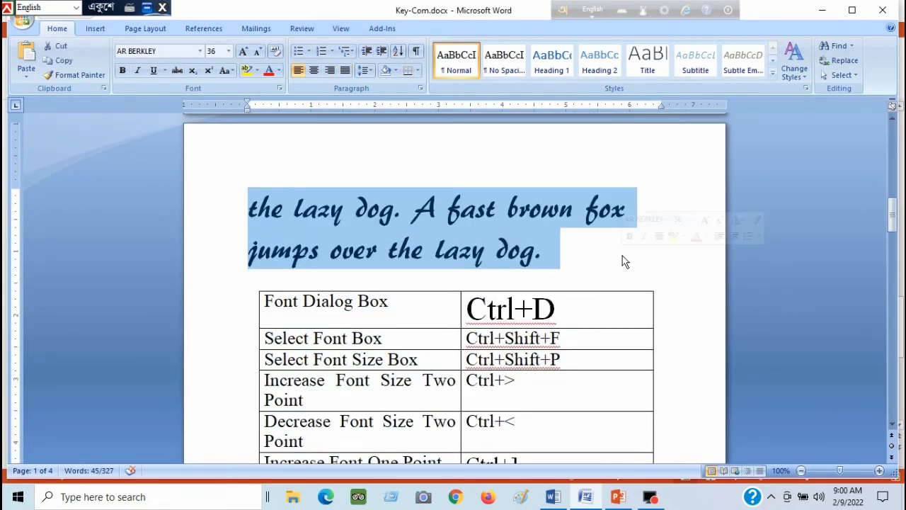
pyautogui.hotkey('ctrl', '[')
pyautogui.hotkey('ctrl', '[')
pyautogui.hotkey('ctrl', '[')
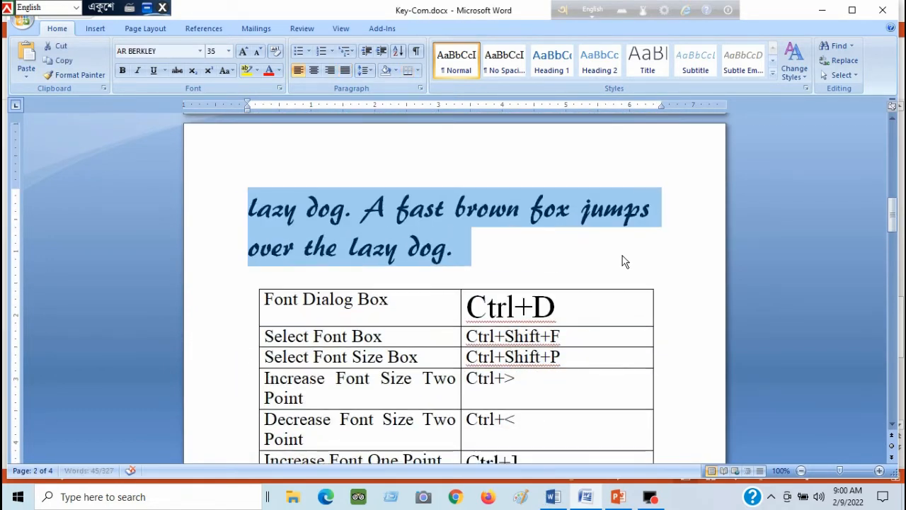
pyautogui.press('Delete')
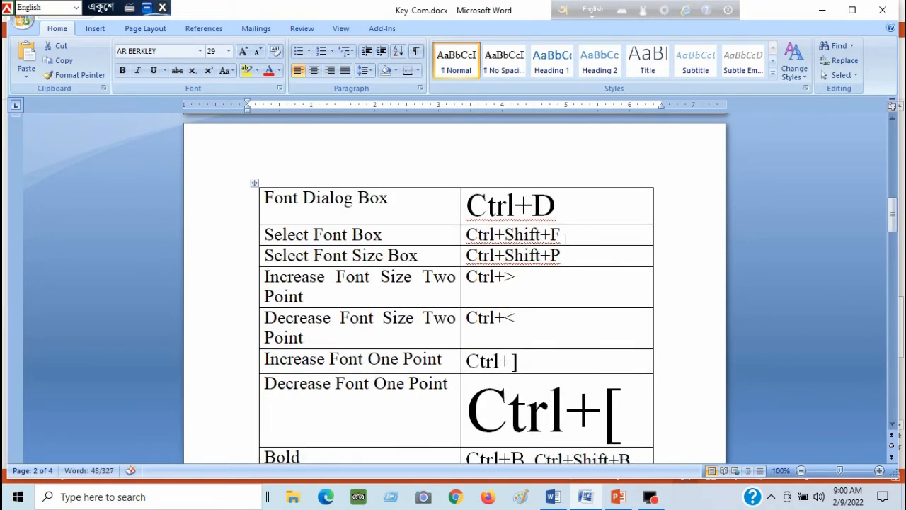
pyautogui.hotkey('ctrl', 'z')
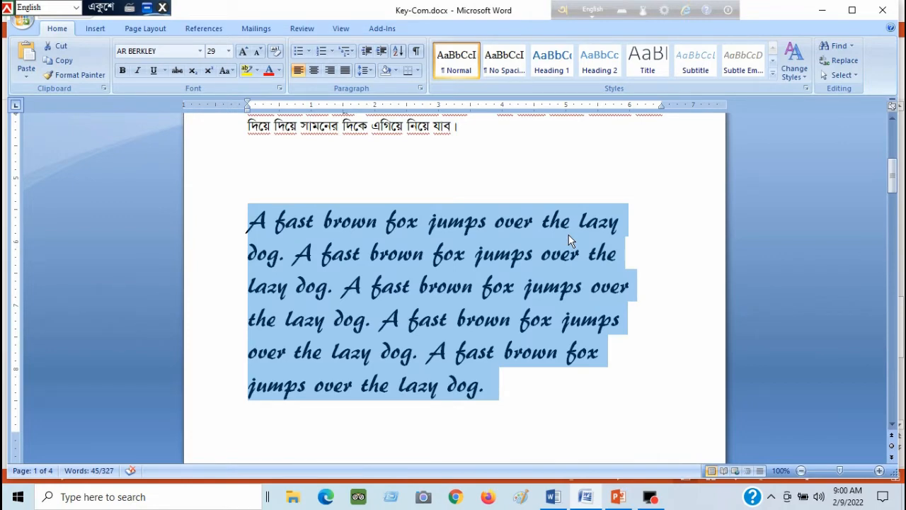
pyautogui.hotkey('ctrl', '[')
pyautogui.hotkey('ctrl', '[')
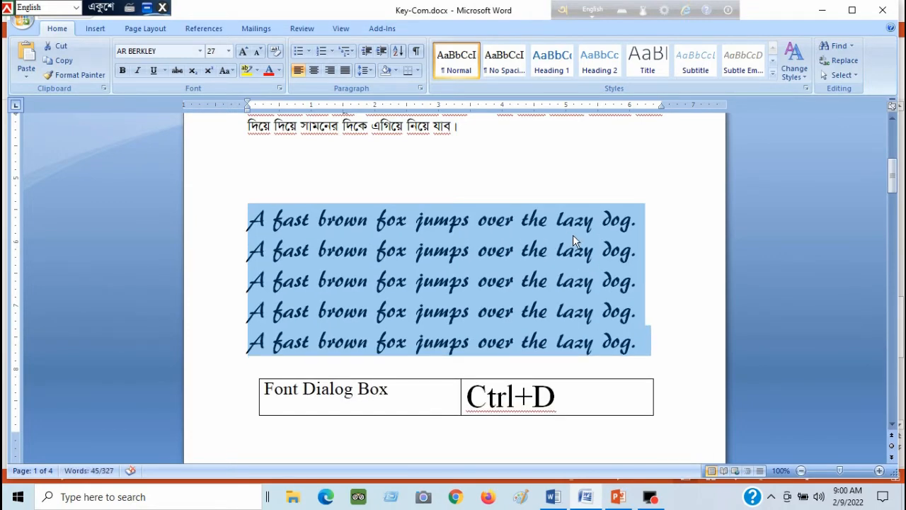
# Highlight the Ctrl+> and Ctrl+< entries in the two-point rows, and enlarge the Ctrl+> entry to 48 pt
pyautogui.scroll(-8, 634, 246)
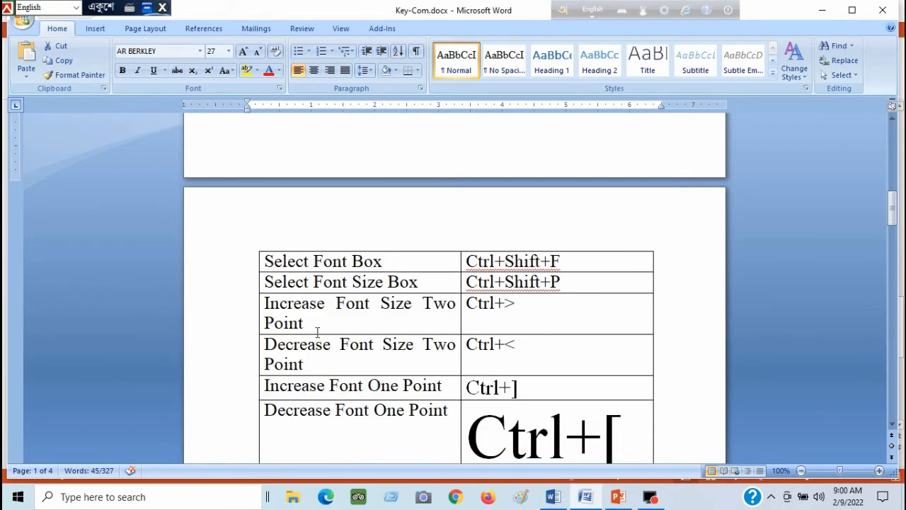
pyautogui.moveTo(470, 303); pyautogui.dragTo(522, 318)
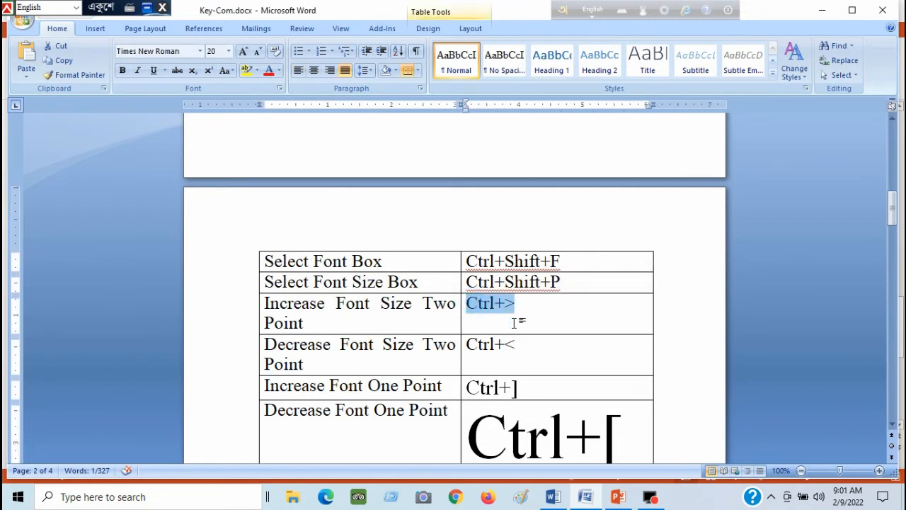
pyautogui.moveTo(469, 344); pyautogui.dragTo(522, 345)
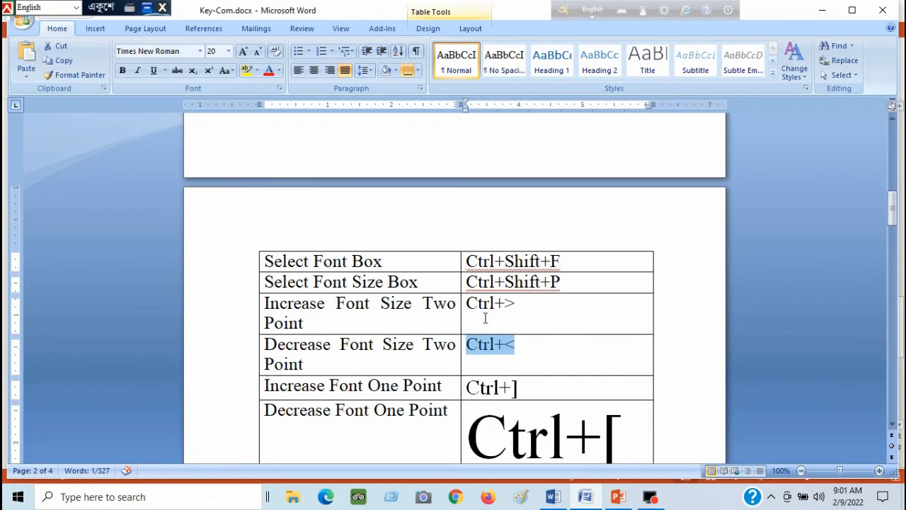
pyautogui.moveTo(469, 305); pyautogui.dragTo(517, 304)
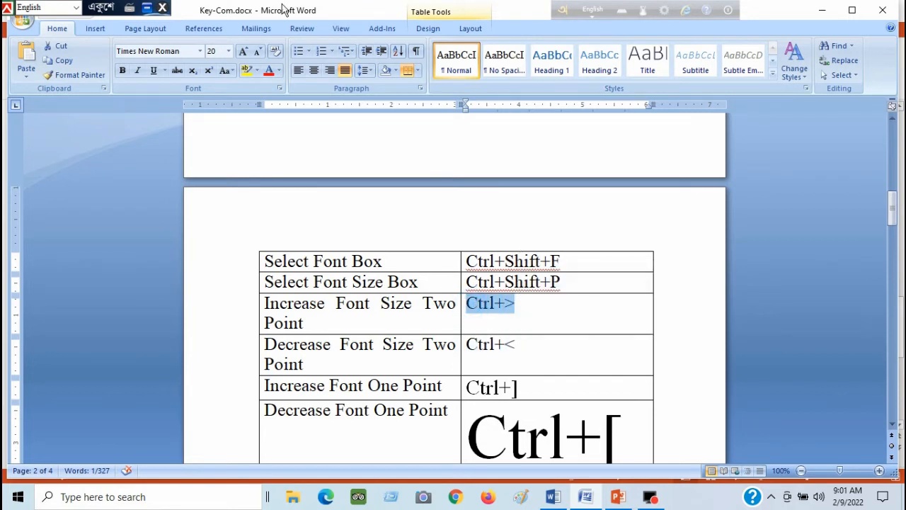
pyautogui.click(244, 52)
pyautogui.click(243, 53)
pyautogui.click(244, 53)
pyautogui.click(244, 53)
pyautogui.click(243, 52)
pyautogui.click(244, 52)
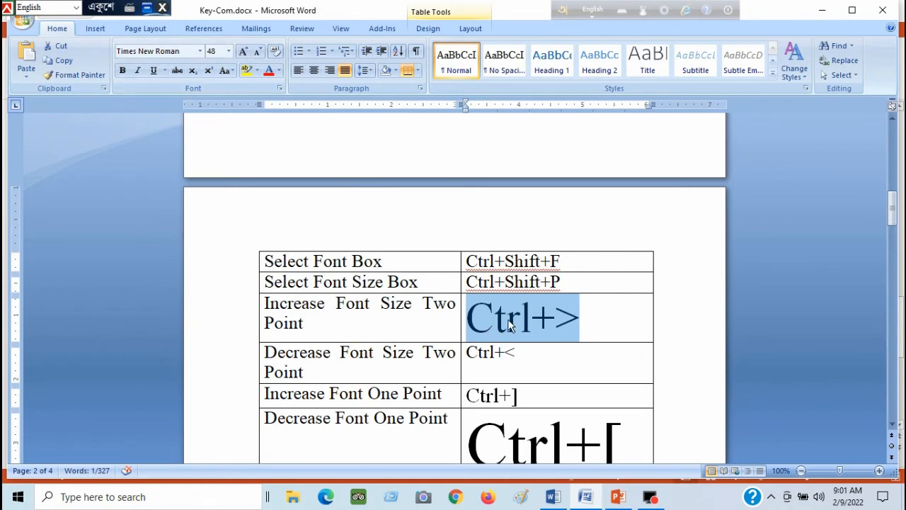
# Increase the sample paragraph's font size by one point to 28 pt, and grow it through larger preset sizes to 80 pt
pyautogui.scroll(4, 536, 320)
pyautogui.scroll(-3, 536, 306)
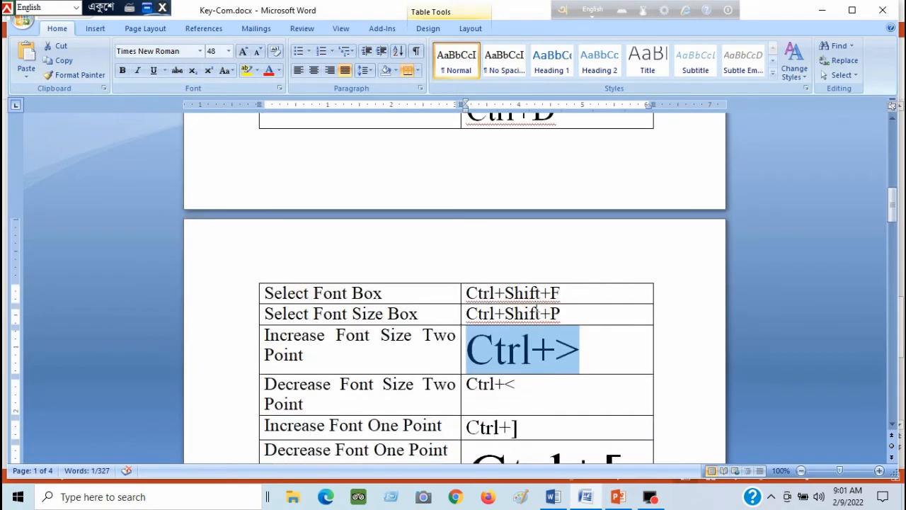
pyautogui.scroll(6, 536, 306)
pyautogui.scroll(3, 536, 306)
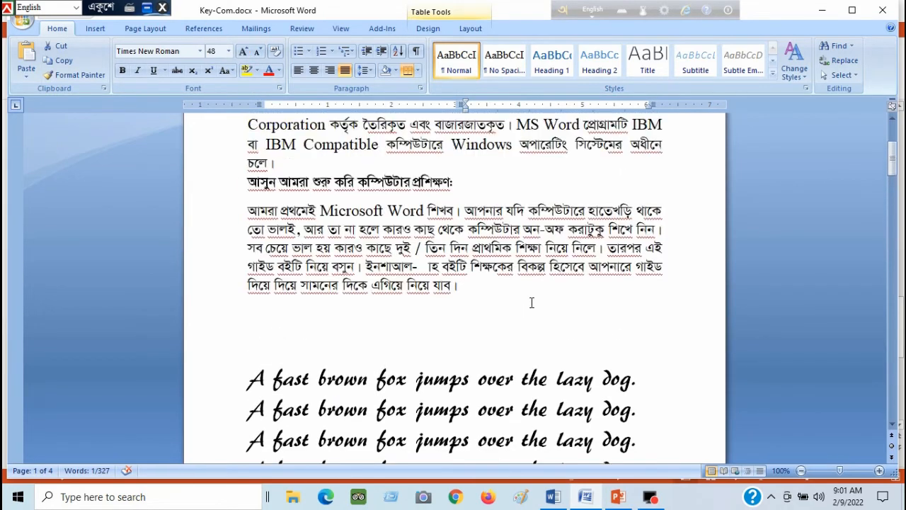
pyautogui.scroll(-4, 531, 305)
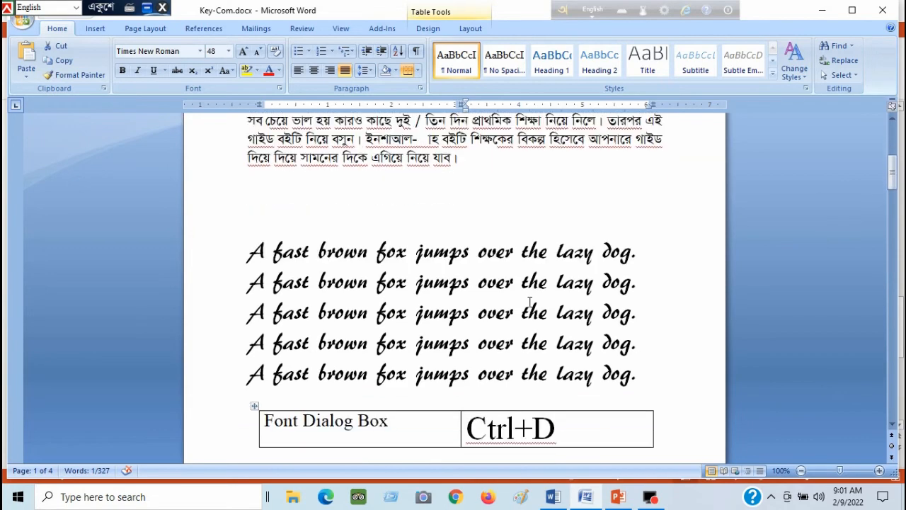
pyautogui.click(495, 340)
pyautogui.moveTo(246, 252); pyautogui.dragTo(535, 391)
pyautogui.moveTo(609, 392); pyautogui.dragTo(609, 392)
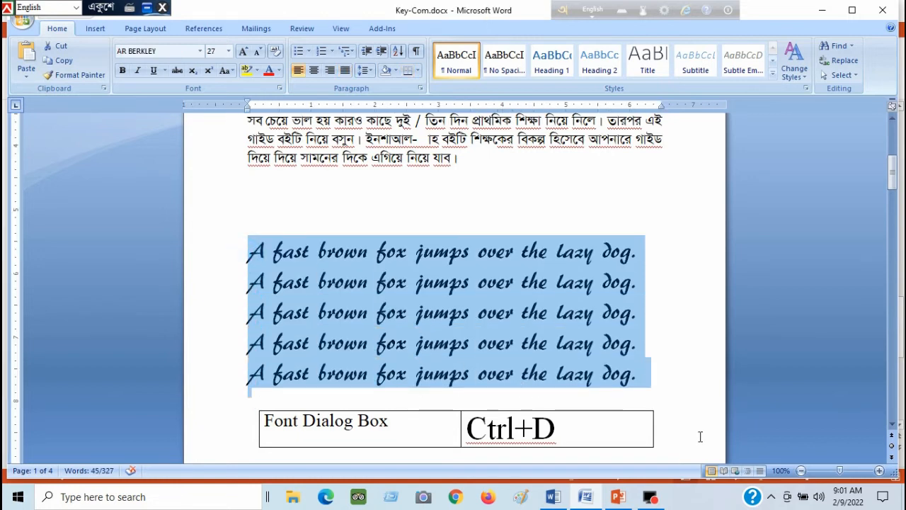
pyautogui.hotkey('ctrl', ']')
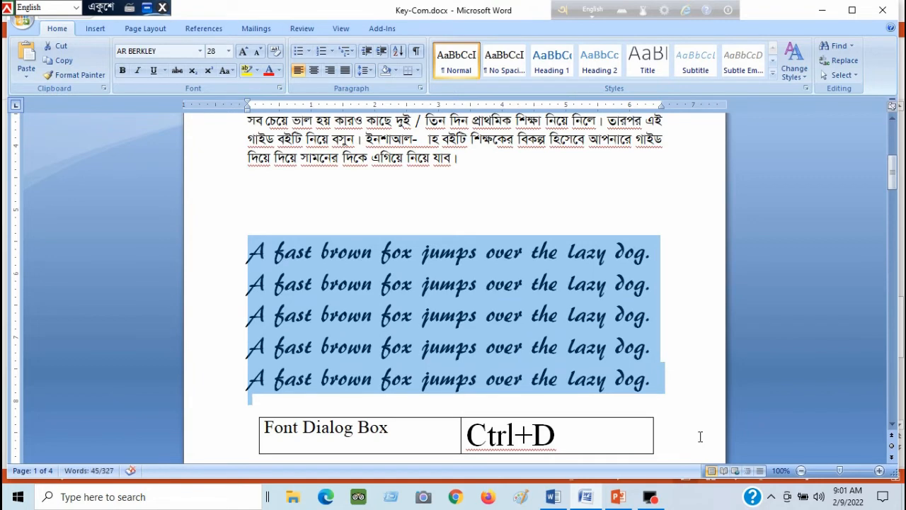
pyautogui.hotkey('ctrl', 'shift', '.')
pyautogui.hotkey('ctrl', 'shift', '.')
pyautogui.hotkey('ctrl', 'shift', '.')
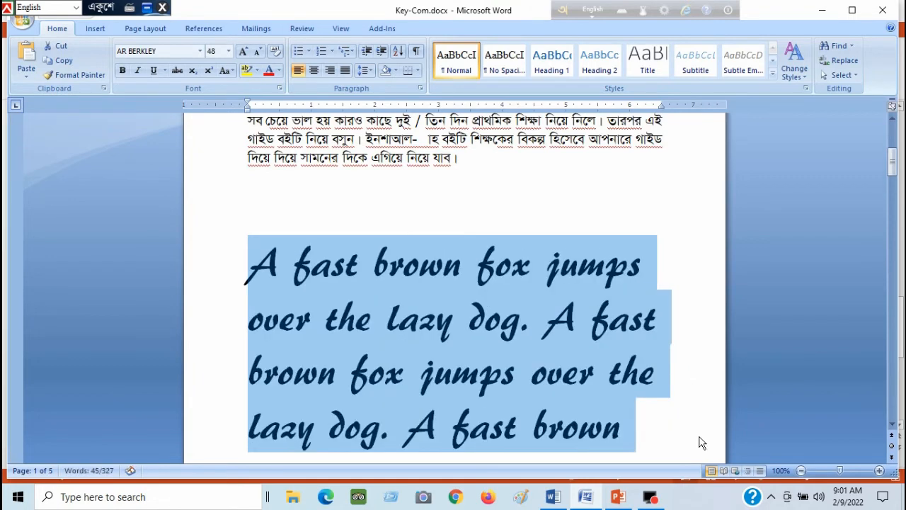
pyautogui.hotkey('ctrl', 'shift', '.')
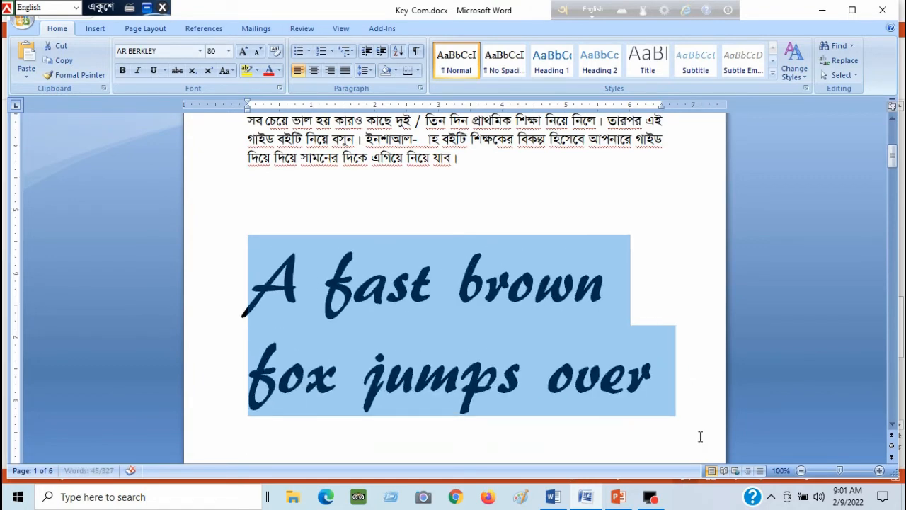
# Shrink the selected sample paragraph through the preset font sizes down to 12 pt
pyautogui.hotkey('ctrl', 'shift', ',')
pyautogui.hotkey('ctrl', 'shift', ',')
pyautogui.hotkey('ctrl', 'shift', ',')
pyautogui.hotkey('ctrl', 'shift', ',')
pyautogui.hotkey('ctrl', 'shift', ',')
pyautogui.hotkey('ctrl', 'shift', ',')
pyautogui.hotkey('ctrl', 'shift', ',')
pyautogui.hotkey('ctrl', 'shift', ',')
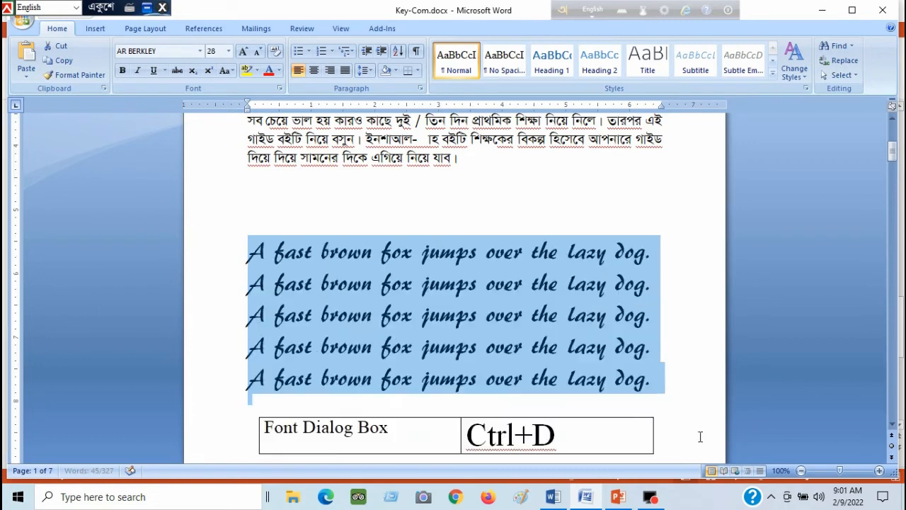
pyautogui.hotkey('ctrl', 'shift', ',')
pyautogui.hotkey('ctrl', 'shift', ',')
pyautogui.hotkey('ctrl', 'shift', ',')
pyautogui.hotkey('ctrl', 'shift', ',')
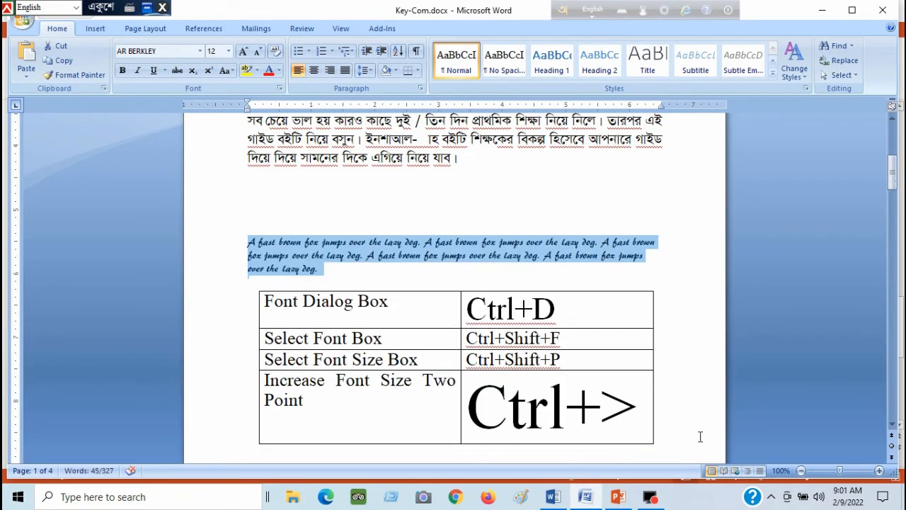
# Grow the selected sample paragraph through the preset font sizes up to 20 pt
pyautogui.hotkey('ctrl', 'shift', '.')
pyautogui.hotkey('ctrl', 'shift', '.')
pyautogui.hotkey('ctrl', 'shift', '.')
pyautogui.hotkey('ctrl', 'shift', '.')
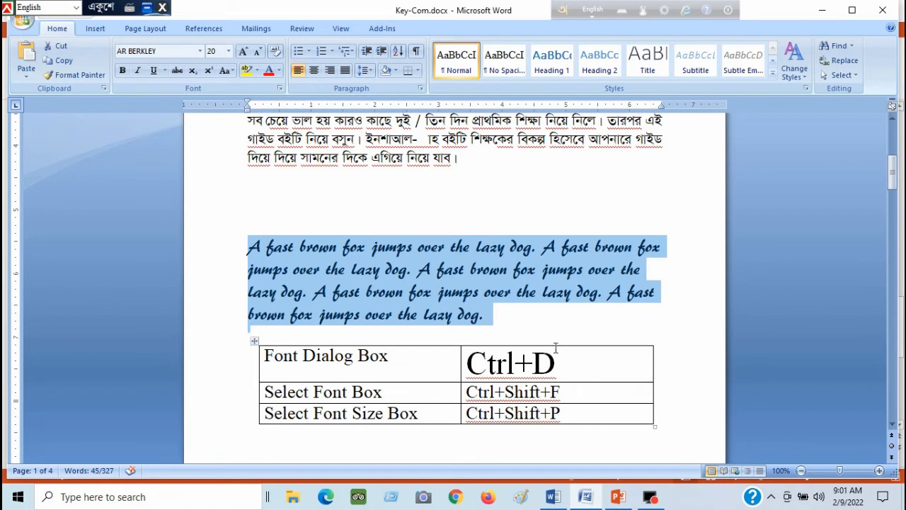
# Shrink the enlarged Ctrl+> entry in the Increase Font Size Two Point row by several preset sizes
pyautogui.scroll(-10, 669, 418)
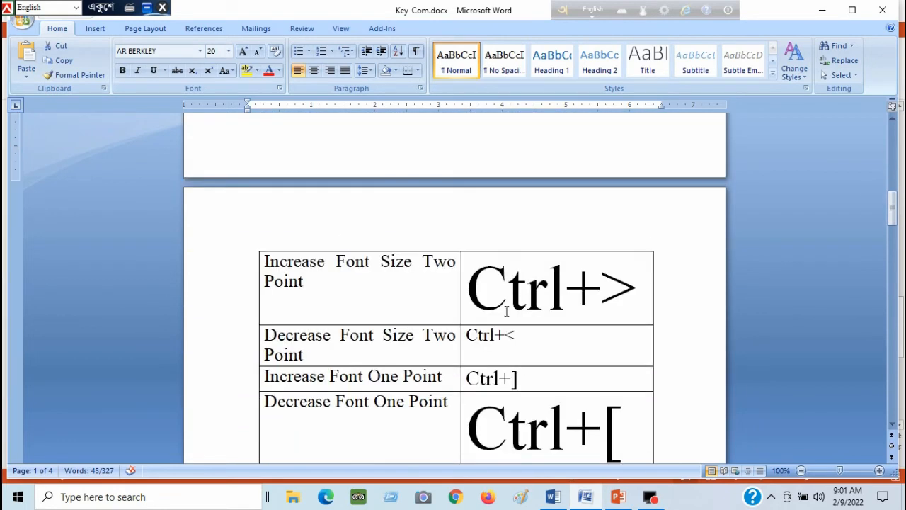
pyautogui.moveTo(469, 291); pyautogui.dragTo(637, 291)
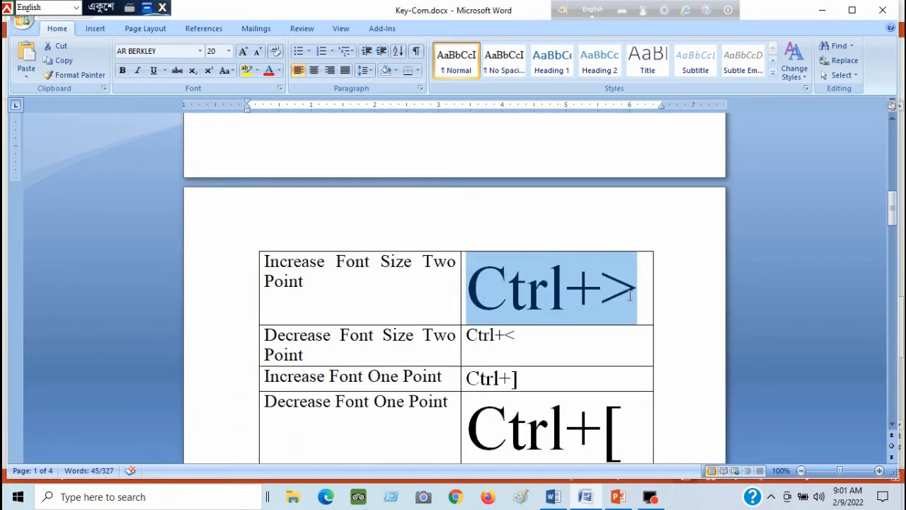
pyautogui.click(259, 52)
pyautogui.click(258, 52)
pyautogui.click(258, 52)
# Enlarge the Ctrl+< entry in the Decrease Font Size Two Point row to 72 pt
pyautogui.moveTo(467, 287); pyautogui.dragTo(525, 288)
pyautogui.click(245, 52)
pyautogui.click(246, 53)
pyautogui.click(245, 52)
pyautogui.click(245, 53)
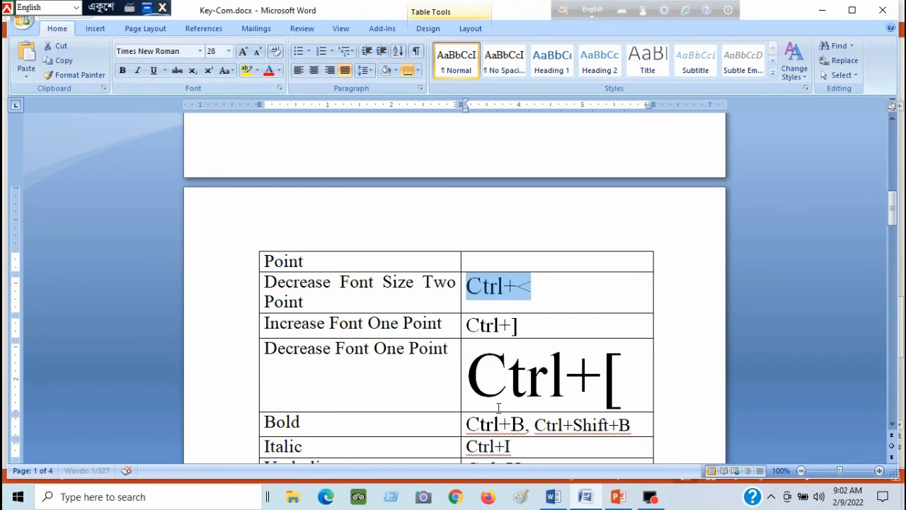
pyautogui.click(245, 52)
pyautogui.click(244, 53)
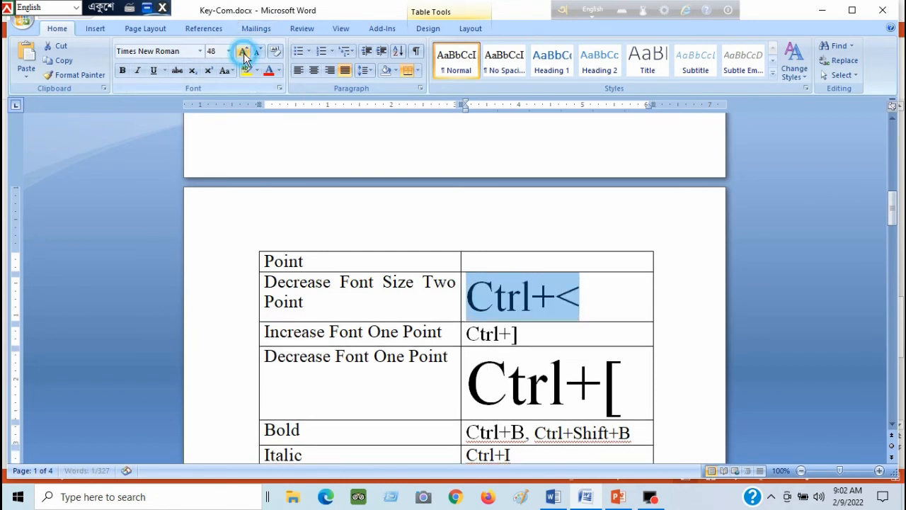
pyautogui.click(244, 52)
# Reduce the enlarged Ctrl+[ entry in the Decrease Font One Point row to 22 pt
pyautogui.moveTo(481, 405); pyautogui.dragTo(658, 408)
pyautogui.click(260, 53)
pyautogui.click(259, 53)
pyautogui.click(259, 52)
pyautogui.click(259, 53)
pyautogui.click(260, 53)
pyautogui.click(259, 52)
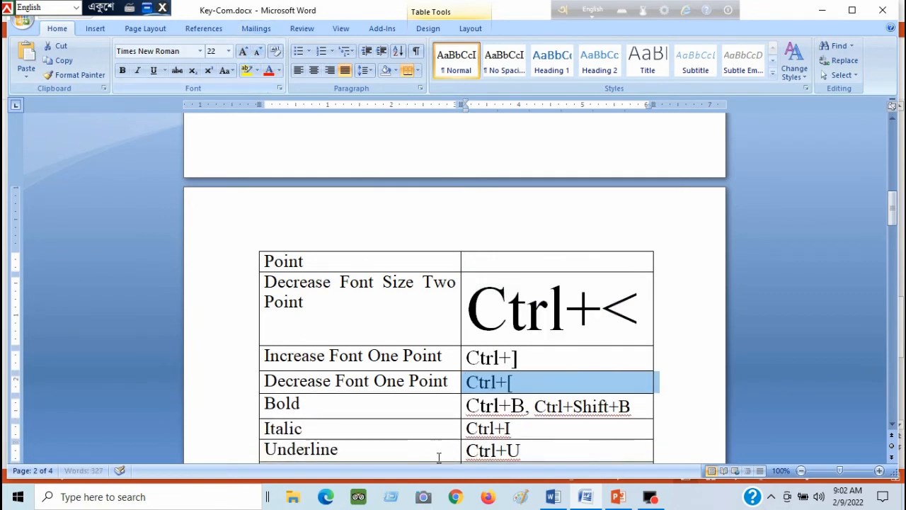
# Look through the shortcut tables down to the Page Break row, and return to the introductory paragraph at the document's start
pyautogui.scroll(-3, 357, 412)
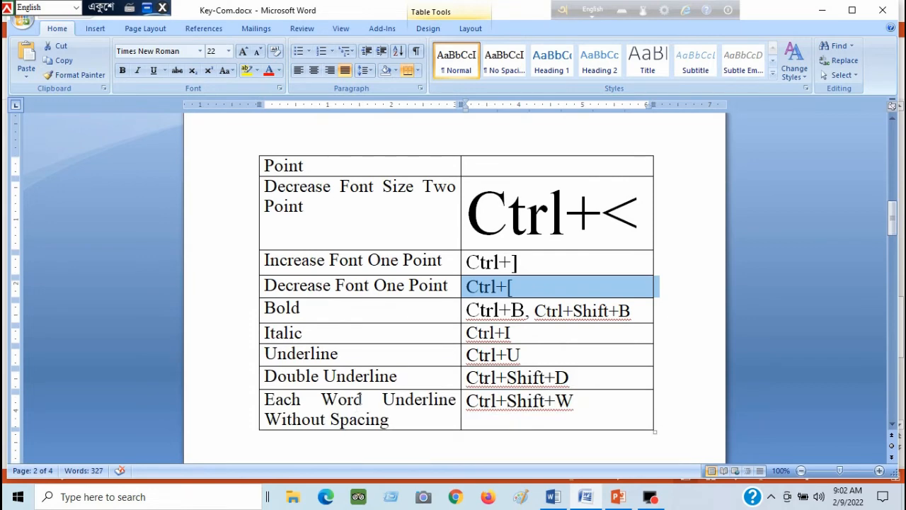
pyautogui.scroll(-14, 401, 404)
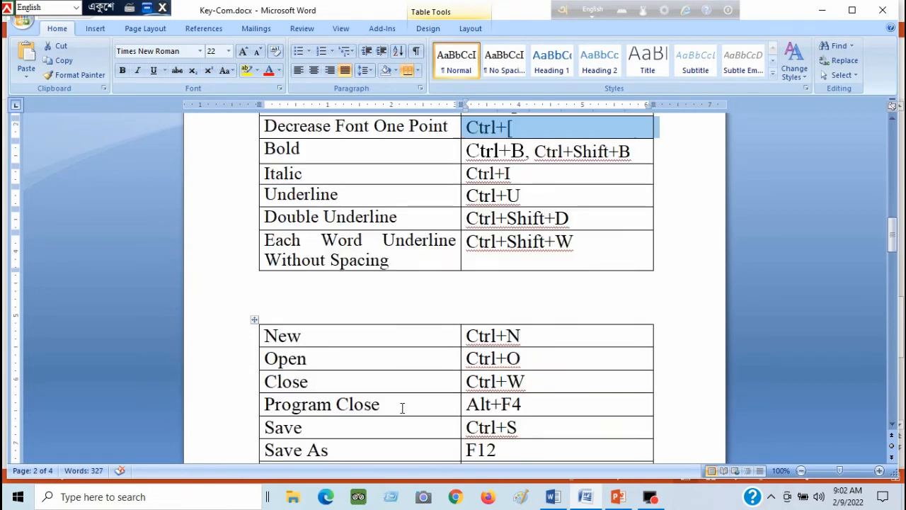
pyautogui.scroll(-5, 403, 404)
pyautogui.scroll(-6, 405, 408)
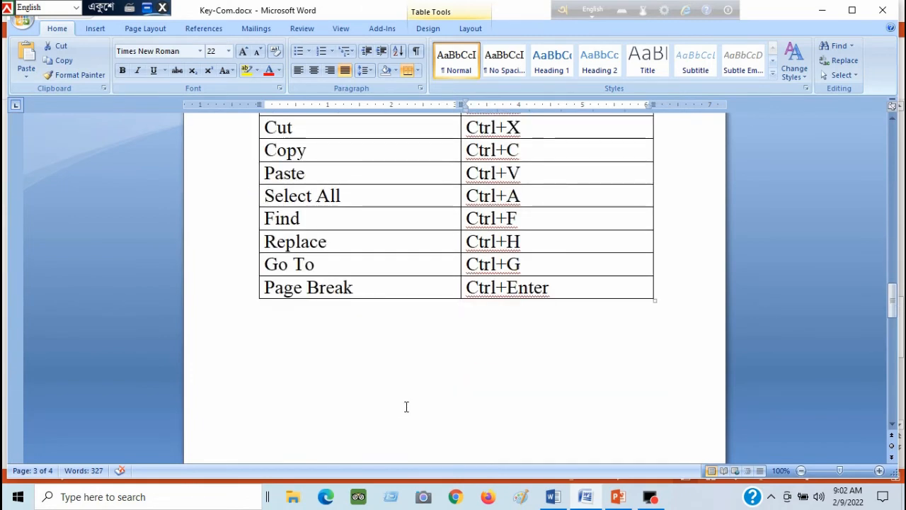
pyautogui.scroll(14, 405, 407)
pyautogui.scroll(20, 404, 405)
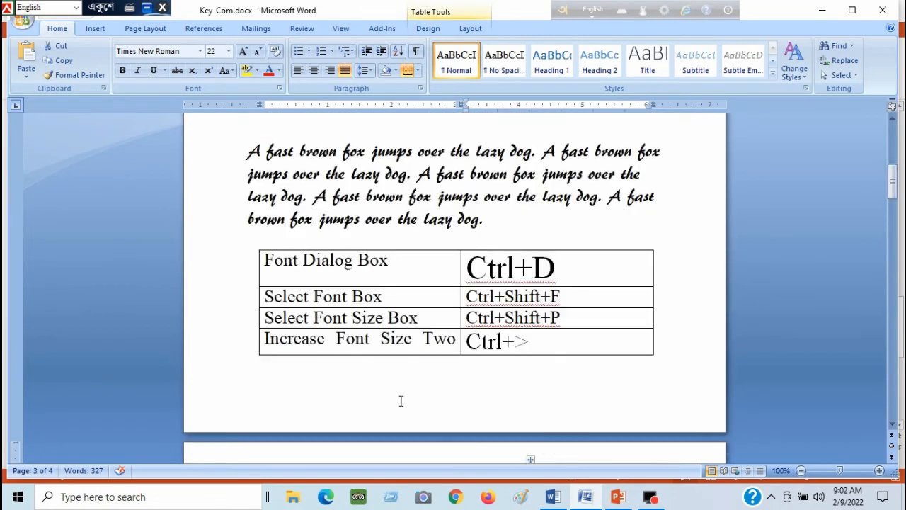
pyautogui.scroll(5, 399, 398)
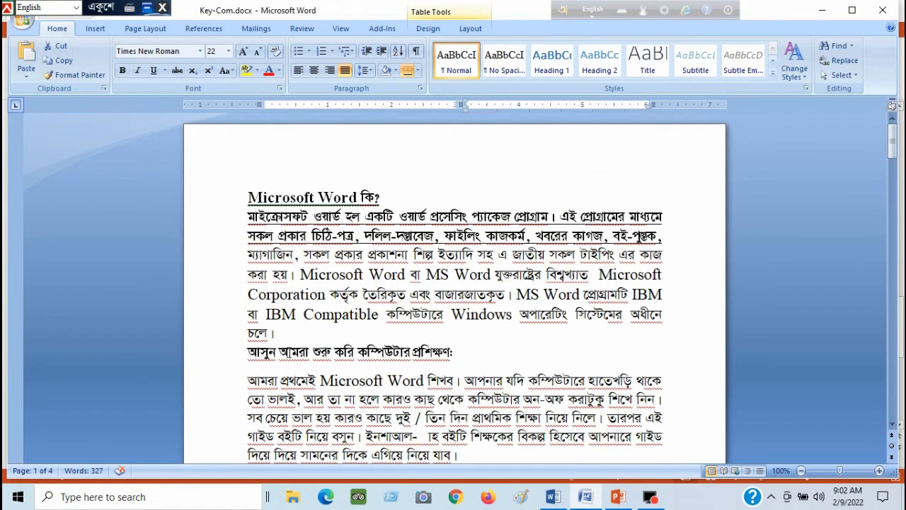
pyautogui.click(538, 313)
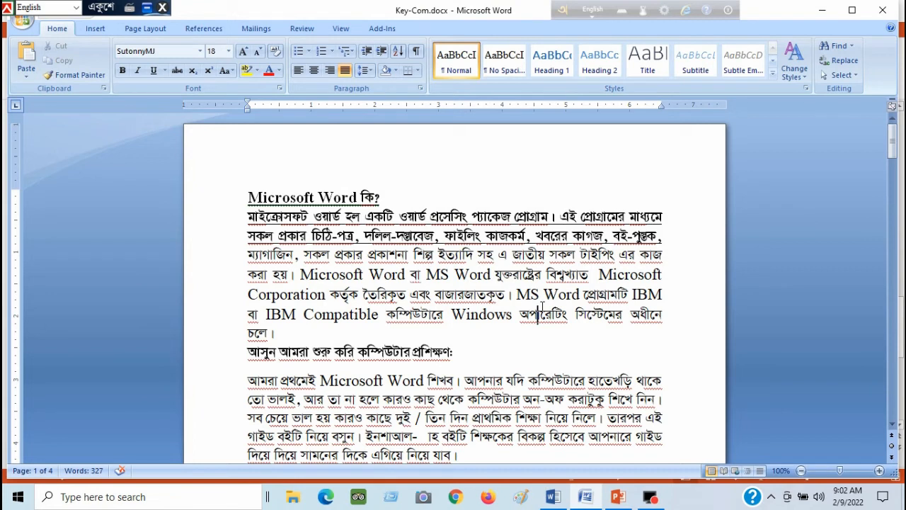
# Move the keyboard language bar away from the Quick Access Toolbar and bring up the Print dialog for Key-Com.docx
pyautogui.moveTo(97, 6); pyautogui.dragTo(340, 6)
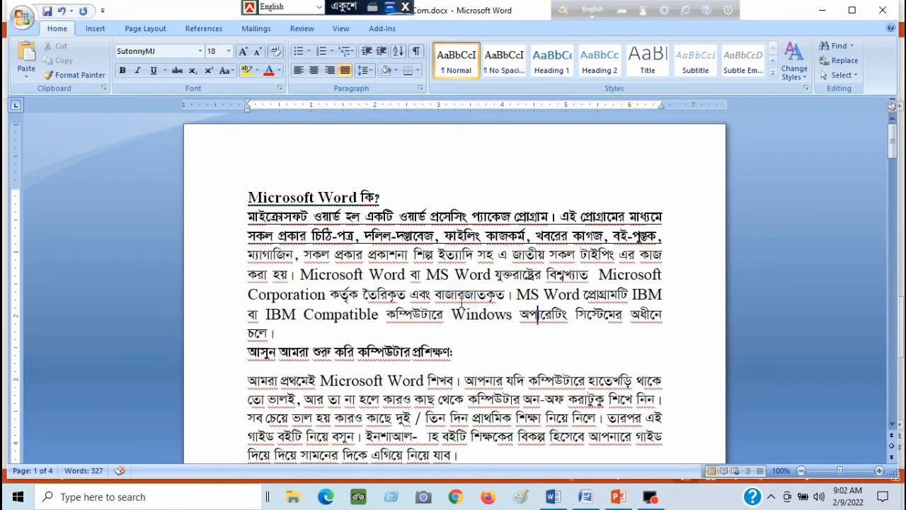
pyautogui.click(461, 302)
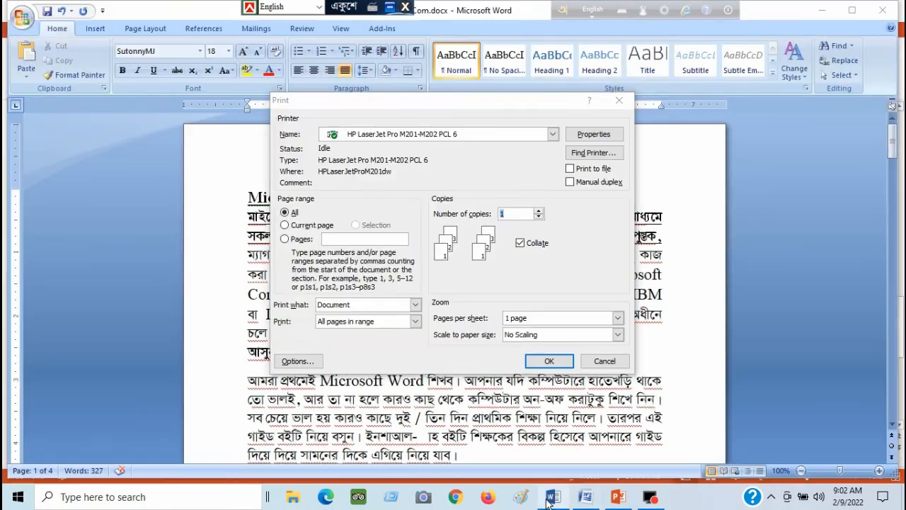
# Choose the Pages range option in the Print dialog of Key-Com.docx and close the dialog without printing
pyautogui.click(575, 501)
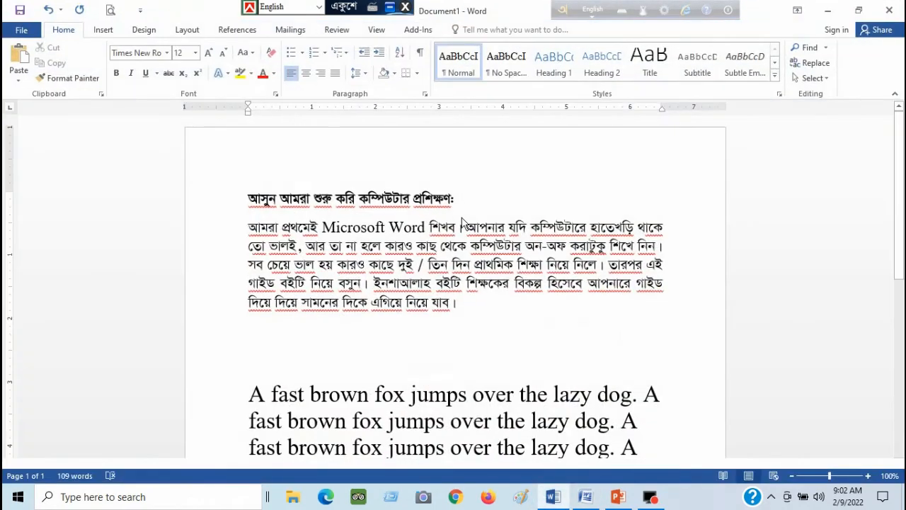
pyautogui.click(576, 500)
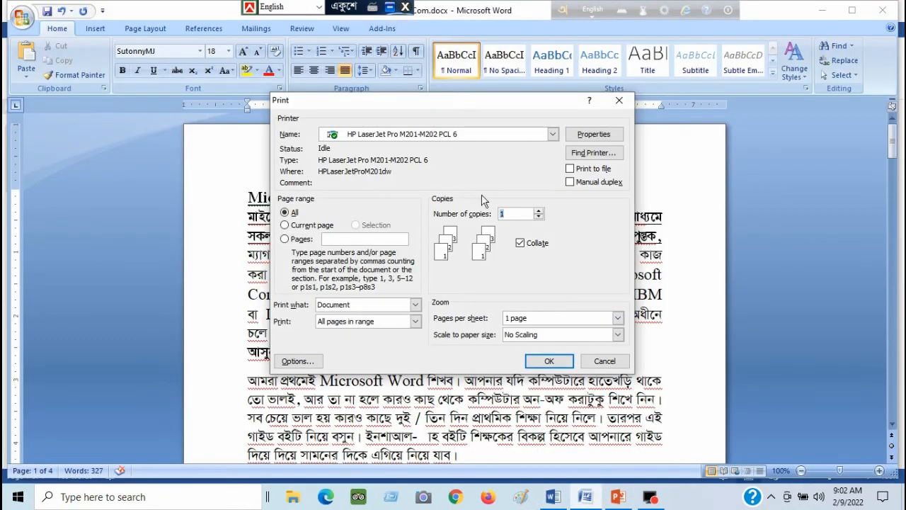
pyautogui.click(285, 238)
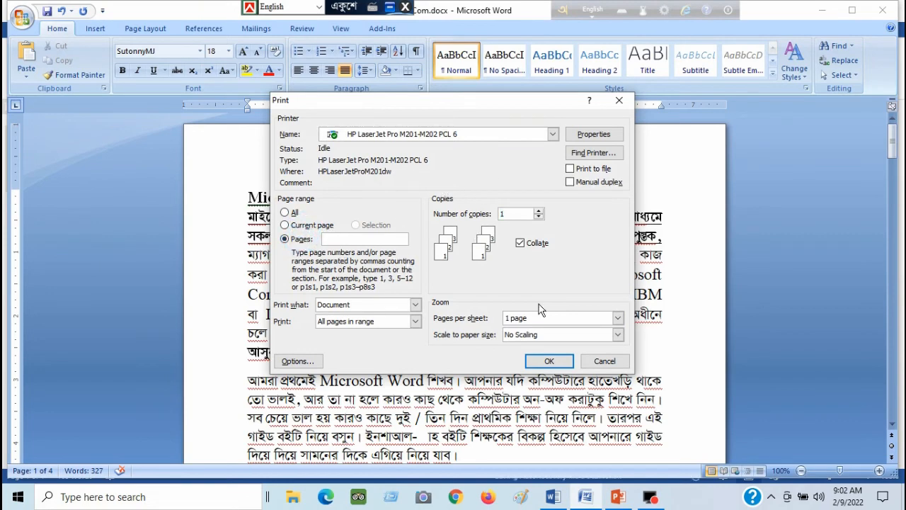
pyautogui.click(603, 361)
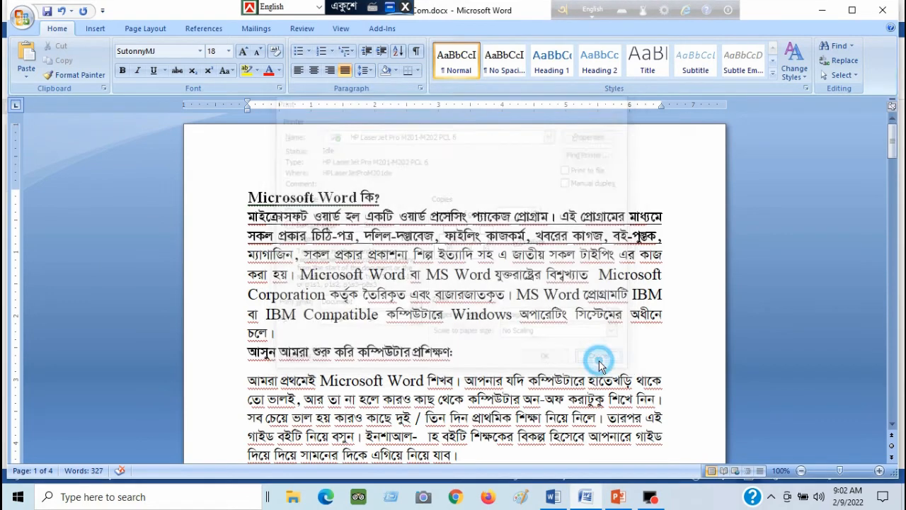
# Minimize Key-Com.docx, switch to the PowerPoint presentation and run the slide show from slide 4, Some Important Key-Board Command
pyautogui.click(822, 10)
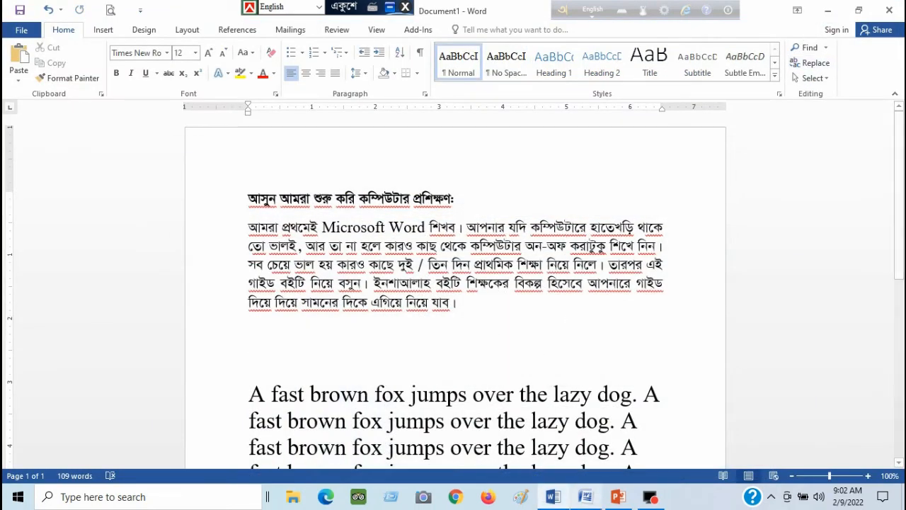
pyautogui.click(616, 498)
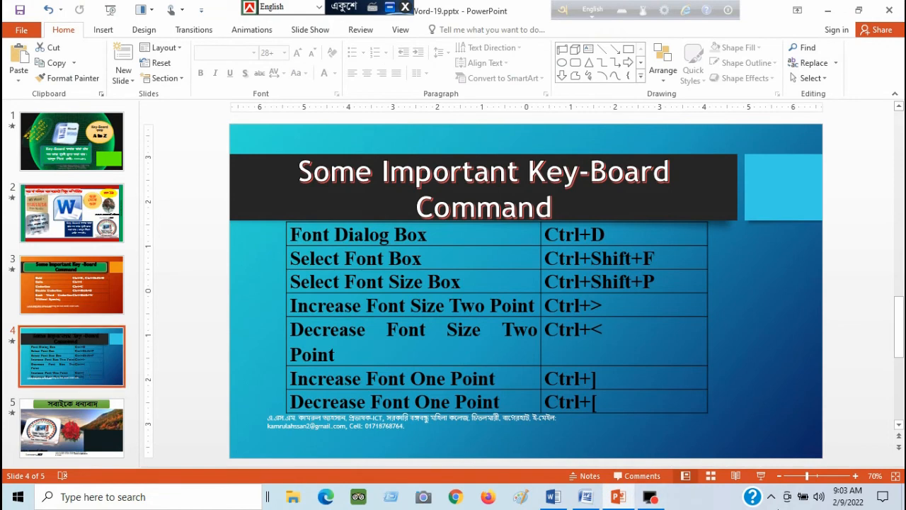
pyautogui.click(762, 475)
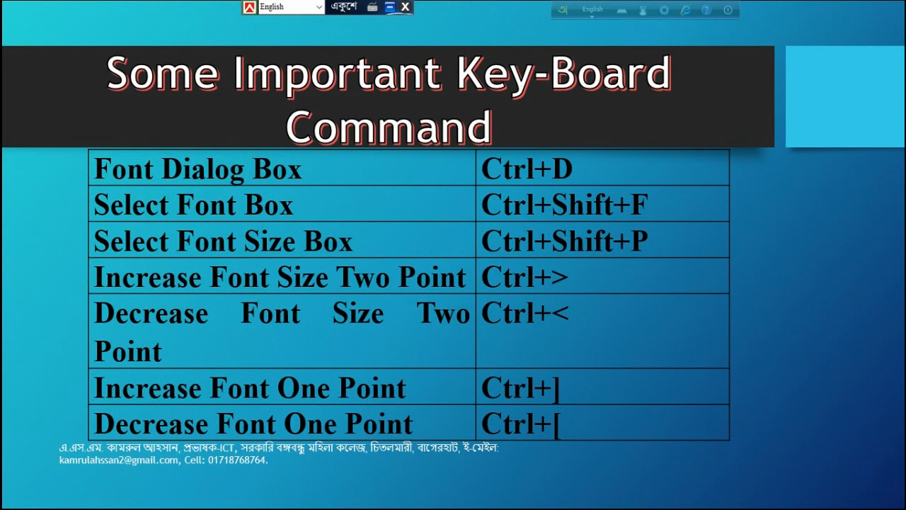
pyautogui.click(647, 314)
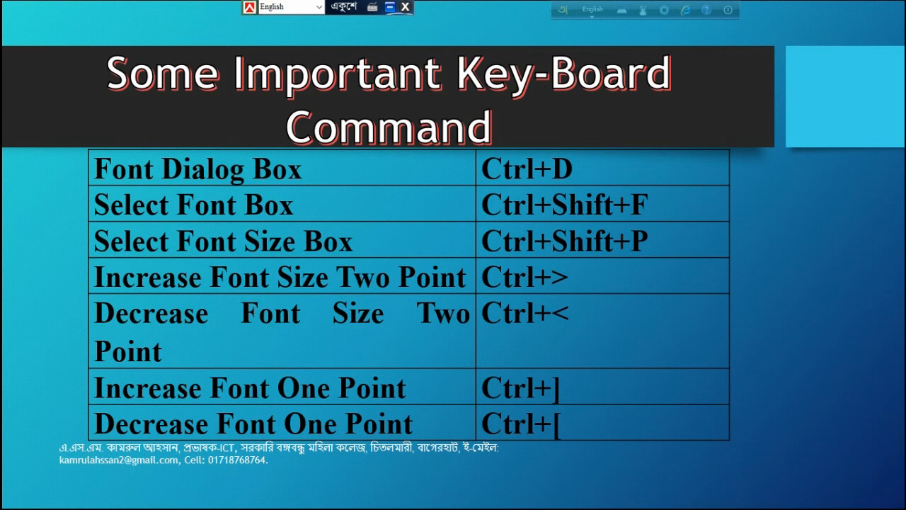